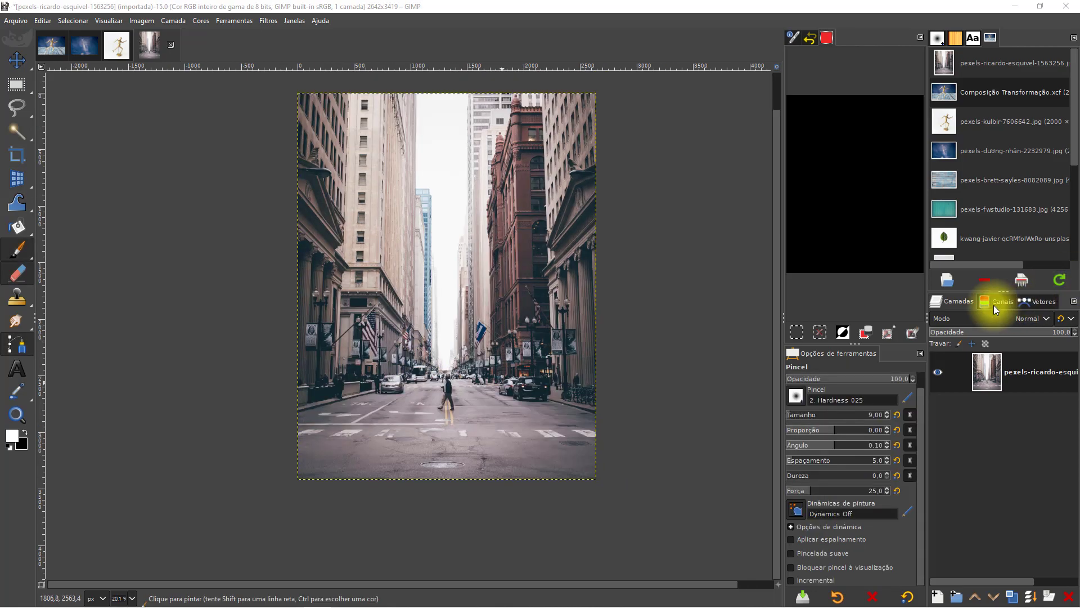
Create a new full-size layer named Círculo filled with transparency.
left_click(936, 595)
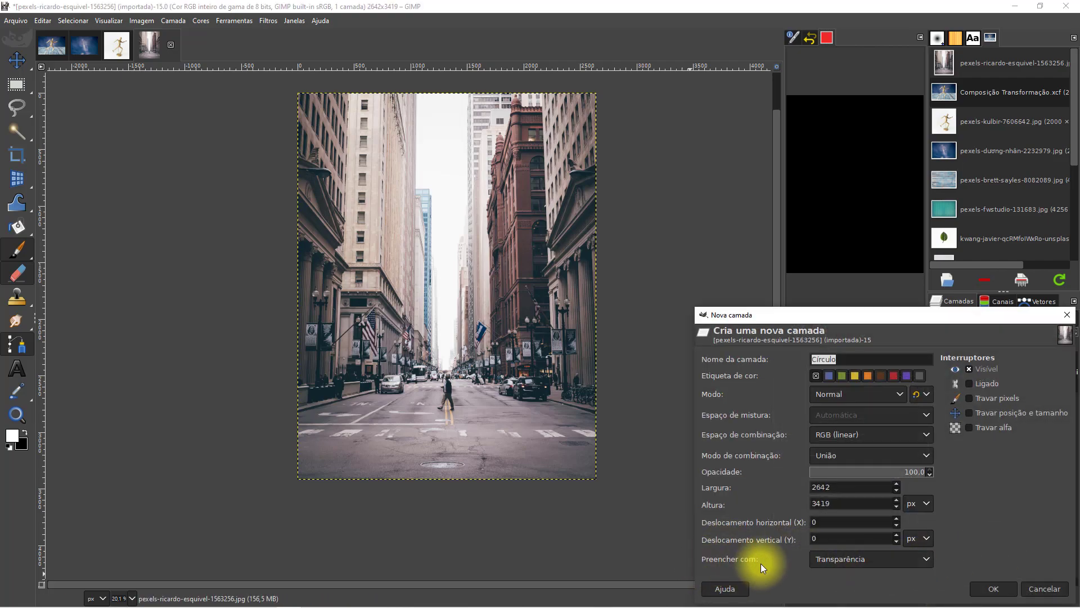
left_click(993, 588)
Paint two straight white guide lines along the left and right kerbs so they cross at the street's vanishing point.
scroll(355, 419, "up", 2)
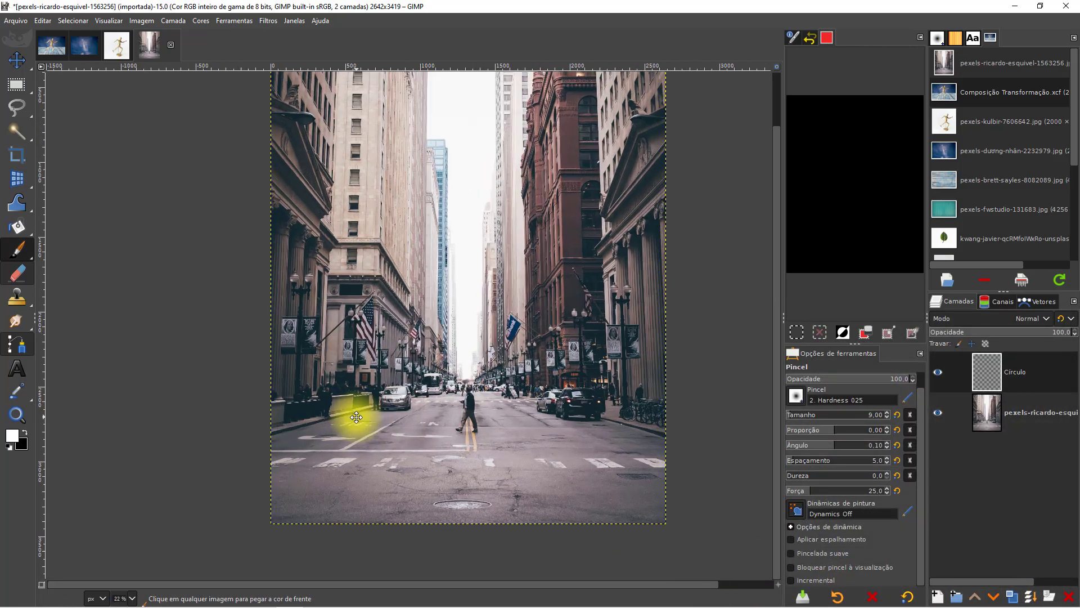
scroll(355, 416, "up", 5)
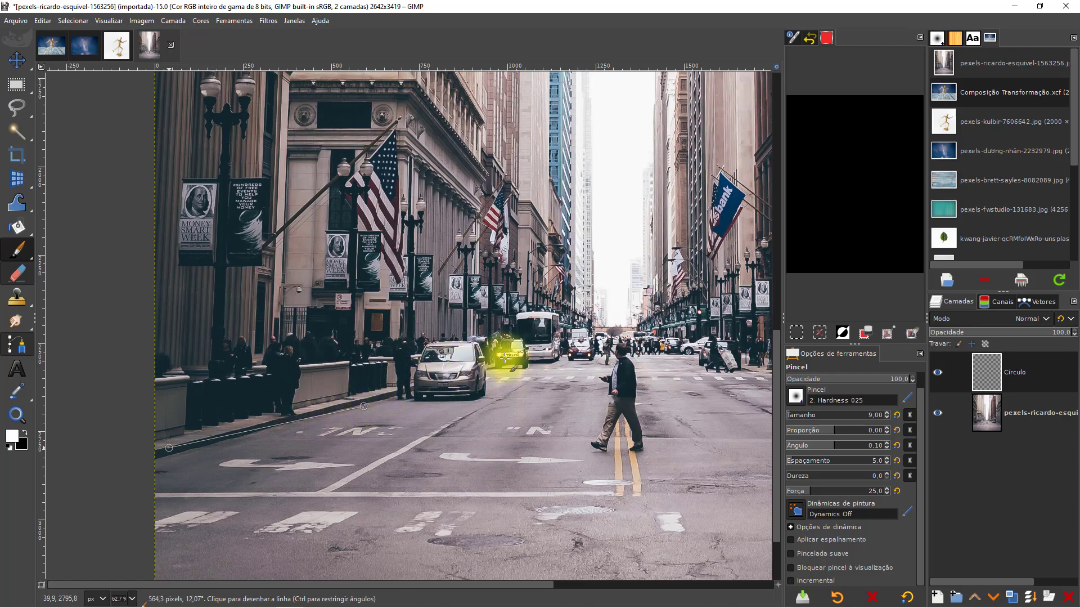
left_click(403, 389, "shift")
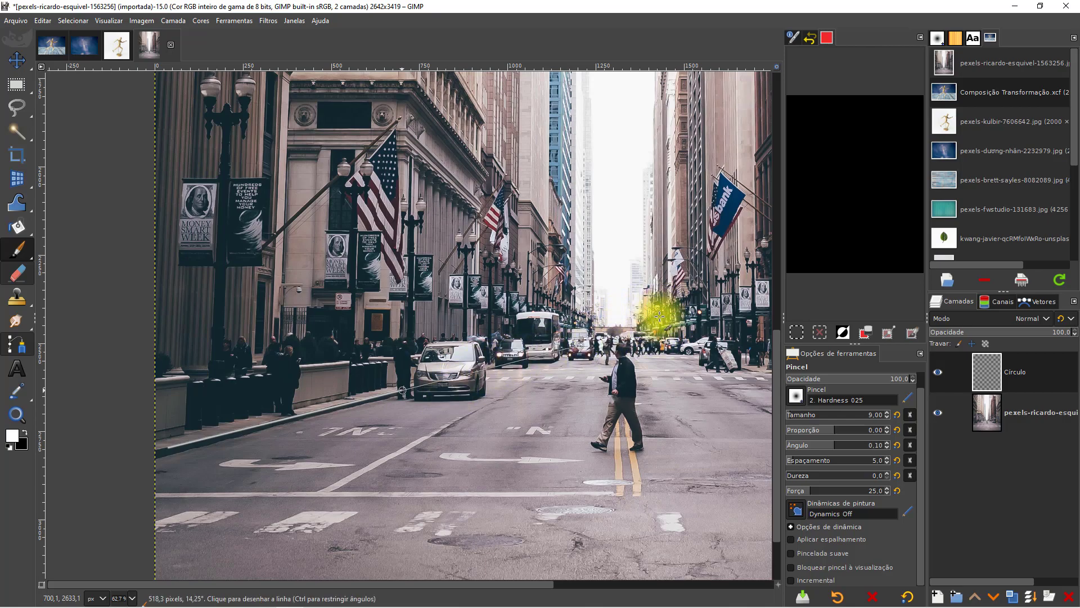
left_click(620, 328, "shift")
left_click_drag(598, 409, 201, 331)
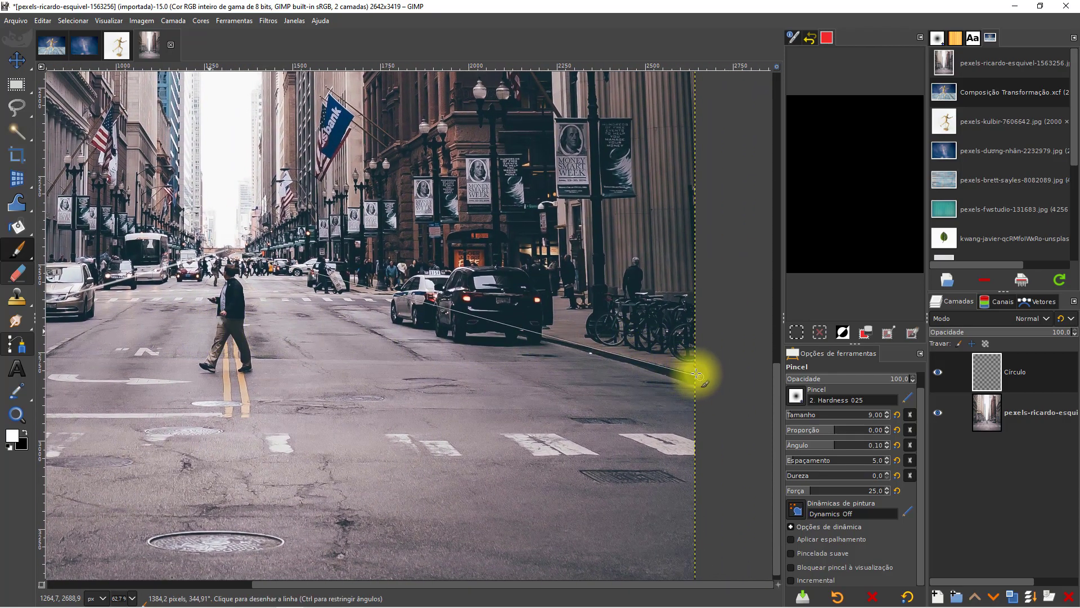
left_click(700, 377, "shift")
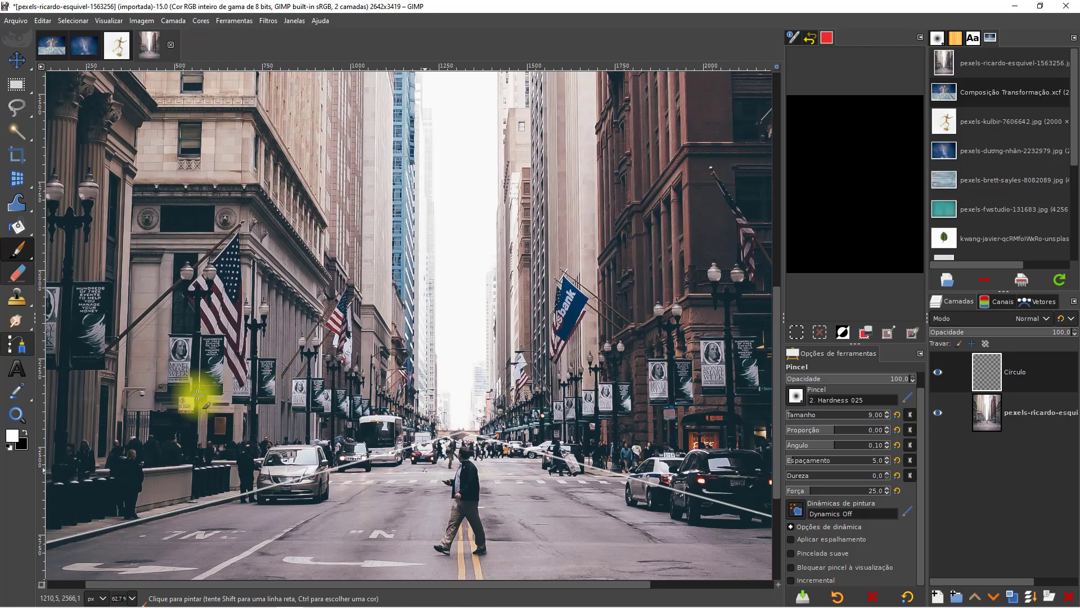
left_click_drag(283, 446, 314, 420)
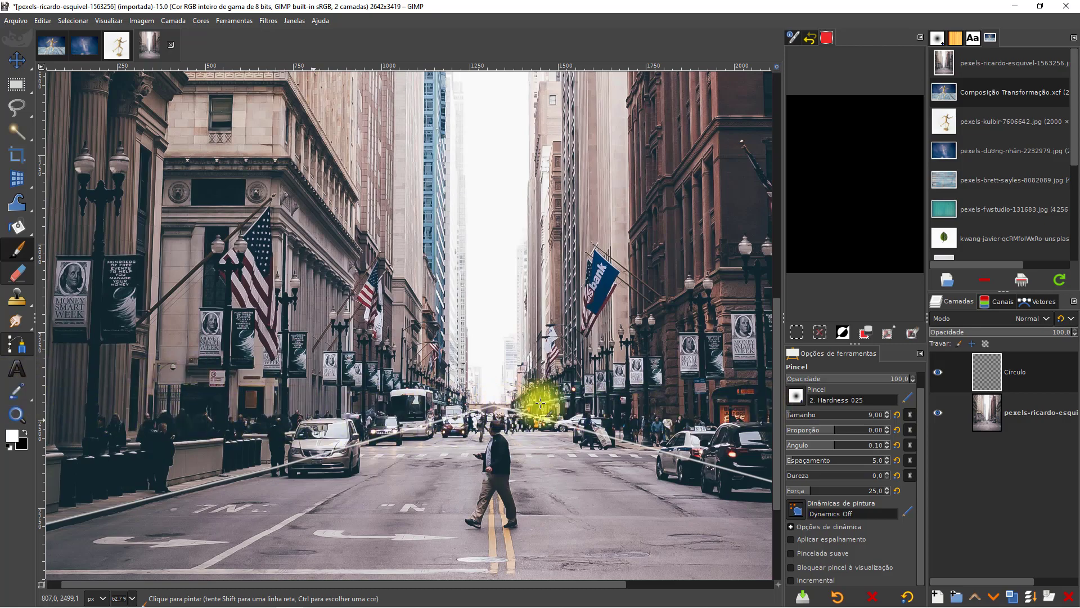
scroll(409, 322, "down", 3)
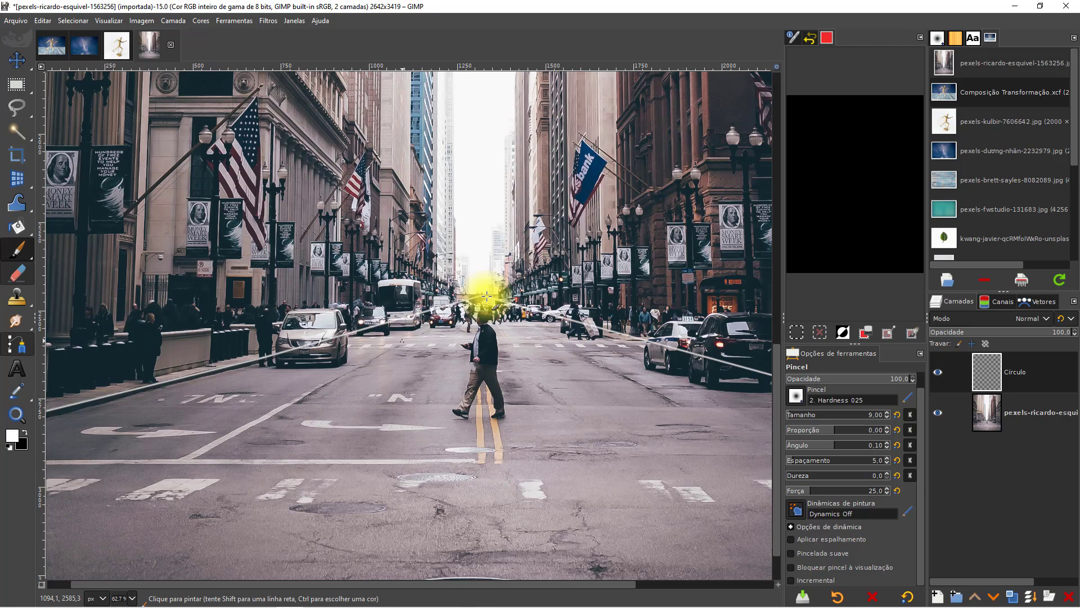
Add the white text URBANO over the lower street in SansSerif Bold at a size of 600 px.
key("shift+ctrl+j")
left_click(16, 369)
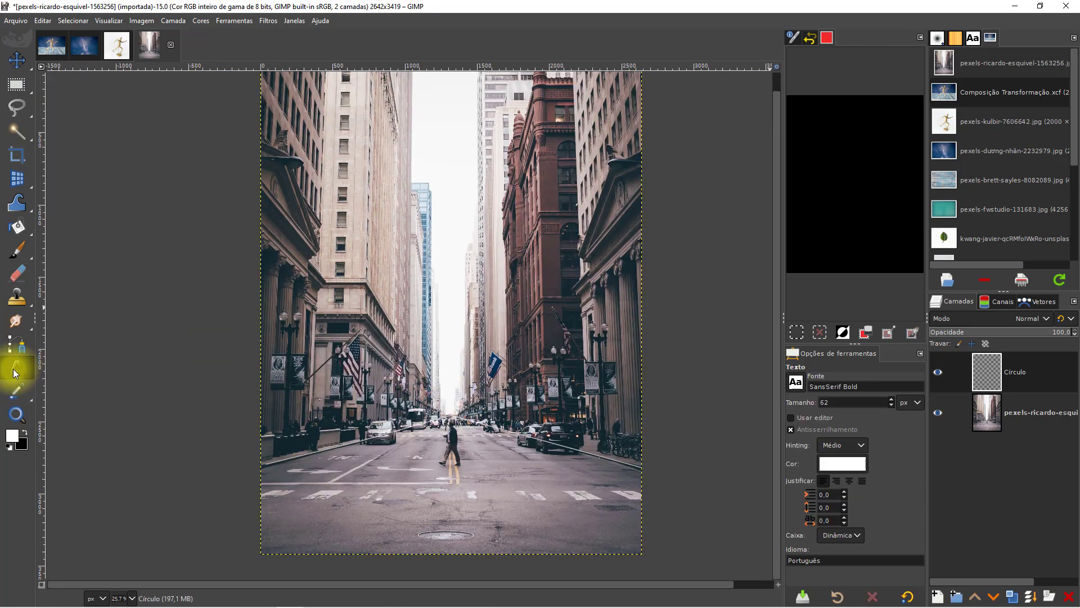
left_click(308, 491)
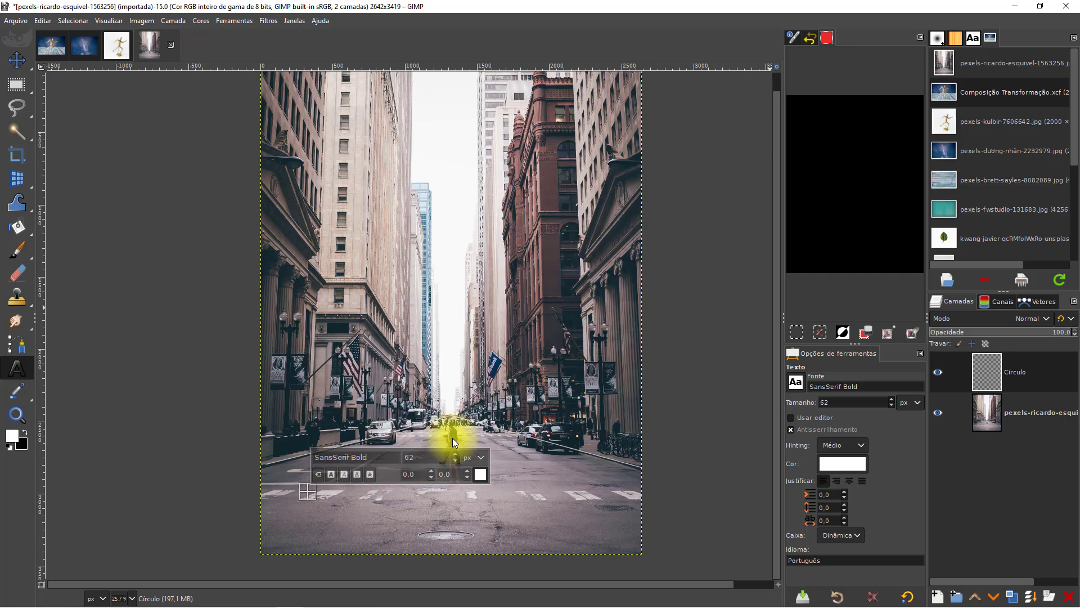
type("URBANO")
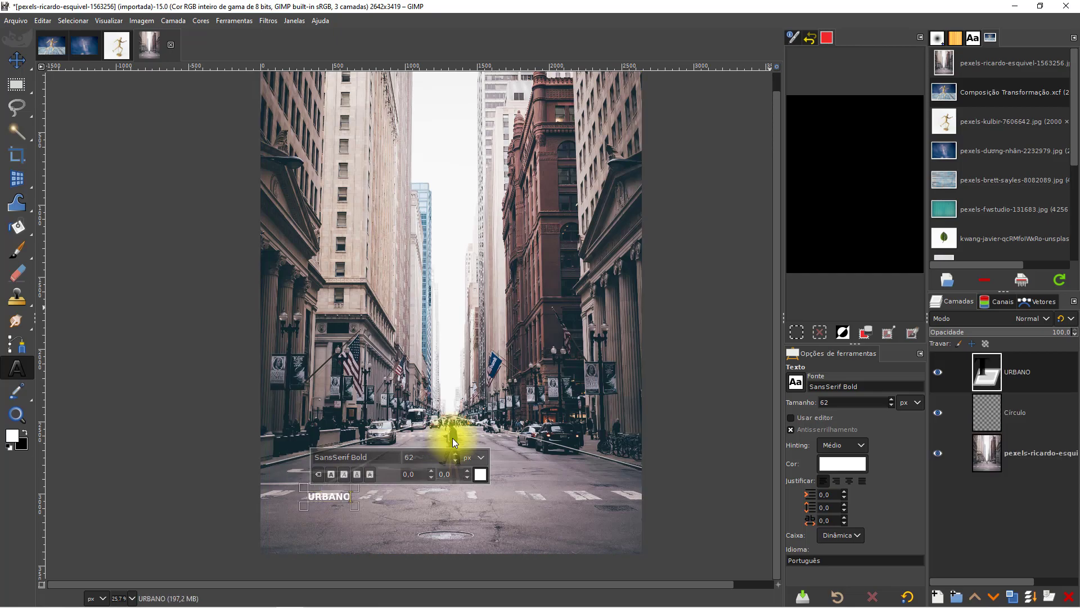
left_click_drag(836, 404, 816, 401)
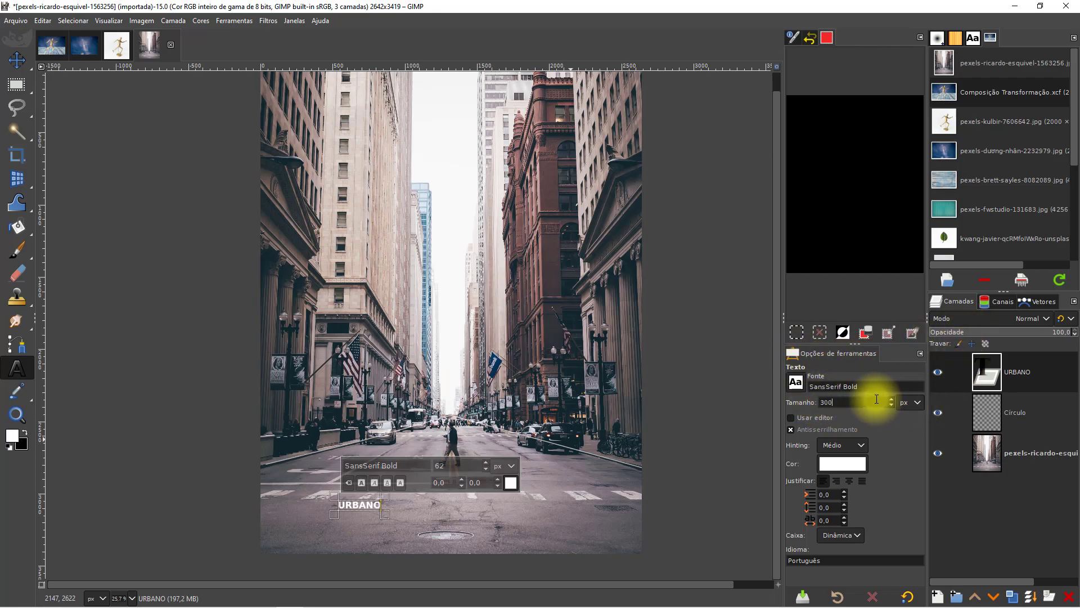
key("Return")
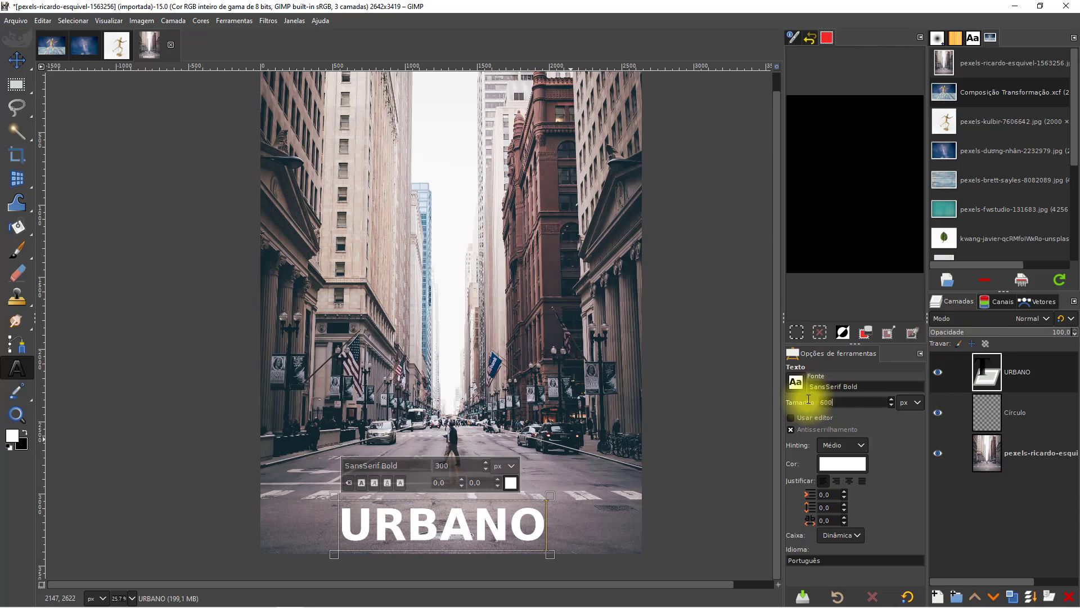
key("Return")
Move the URBANO text over the crosswalk area of the street.
key("m")
left_click_drag(446, 535, 380, 433)
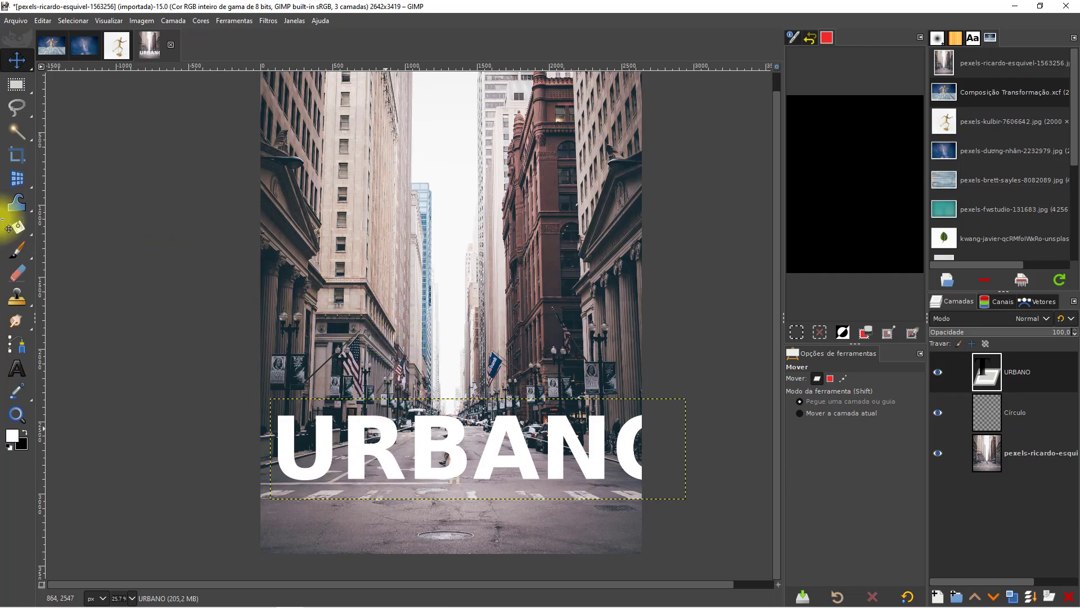
left_click_drag(453, 444, 434, 487)
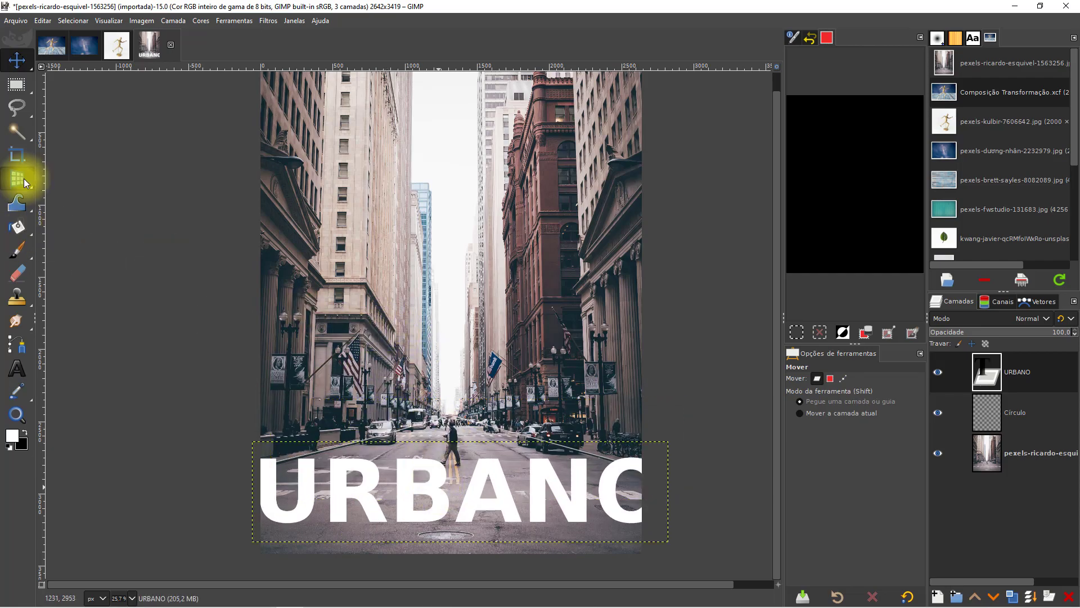
Start a 3D Transform on URBANO and place its vanishing point at the far end of the street, about X 1320, Y 2457.
mouse_move(20, 179)
left_click(129, 321)
left_click(407, 486)
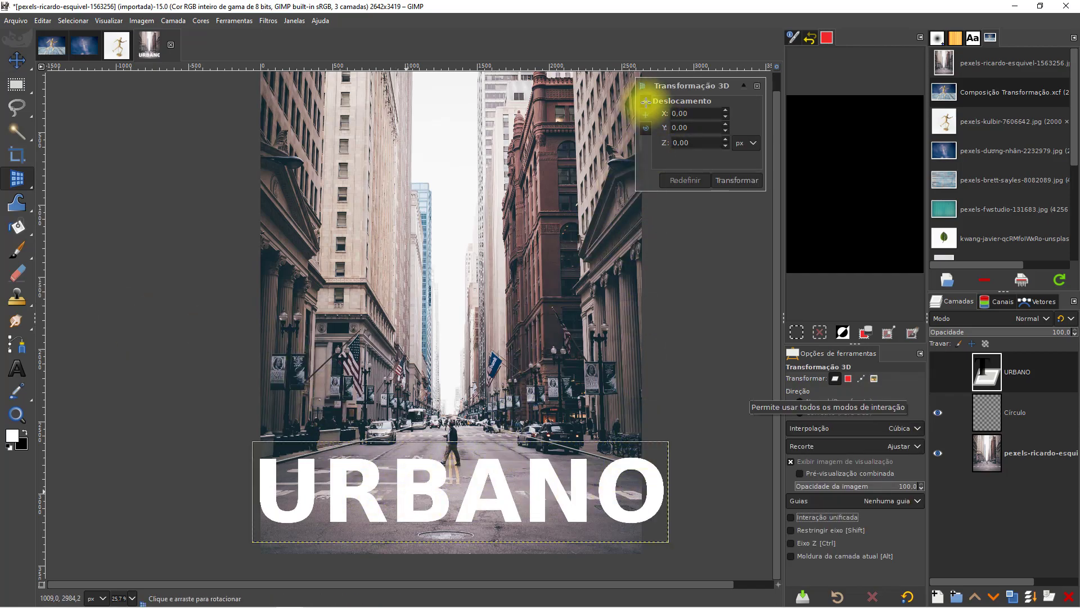
left_click(646, 102)
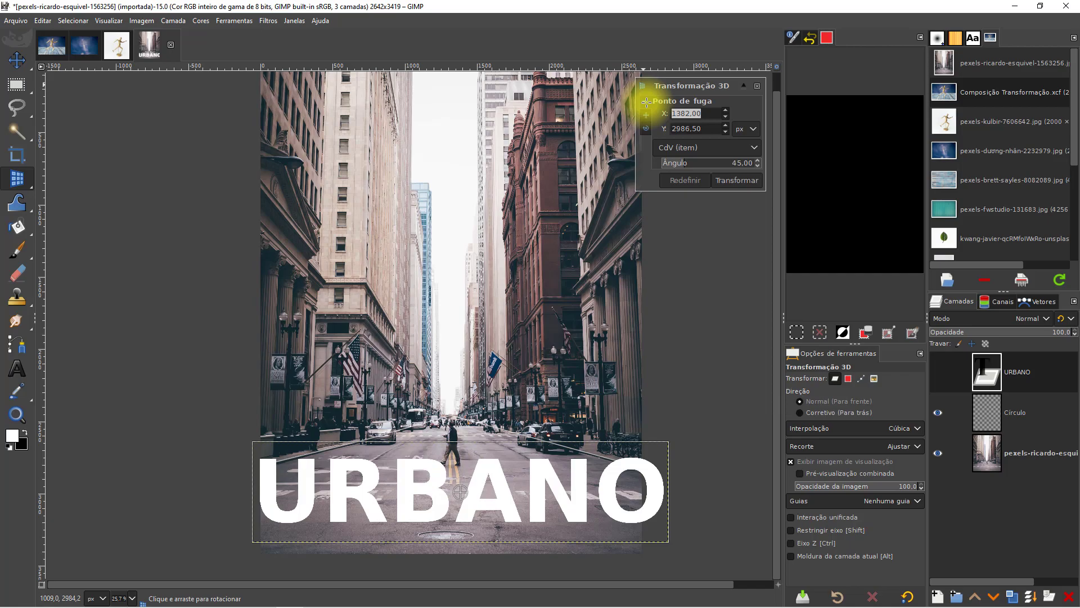
left_click_drag(465, 485, 457, 409)
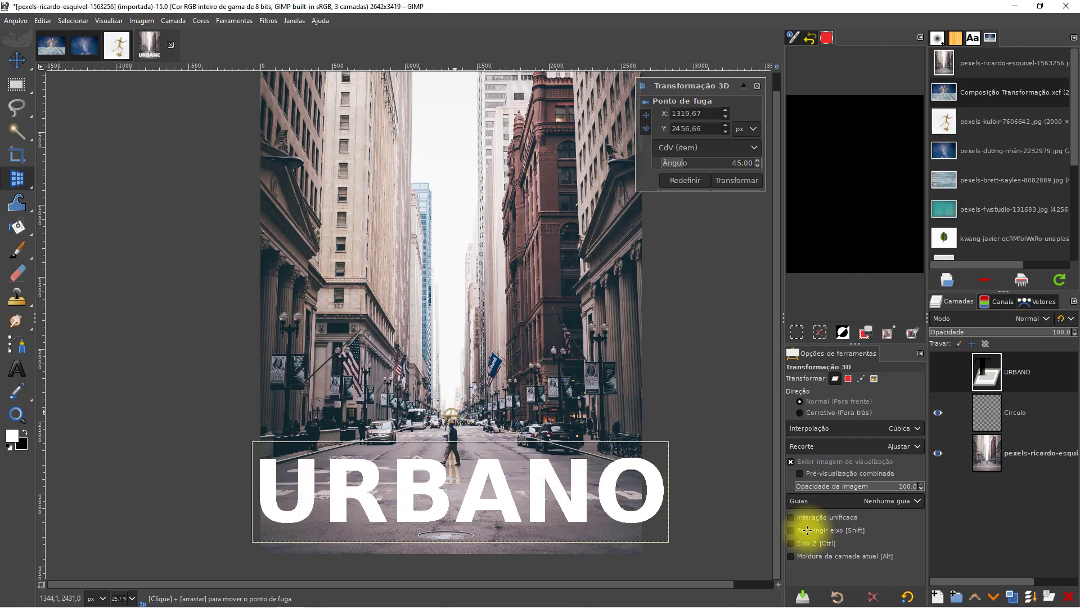
Rotate the URBANO text 90° about the X axis so it lies flat on the road.
left_click(647, 129)
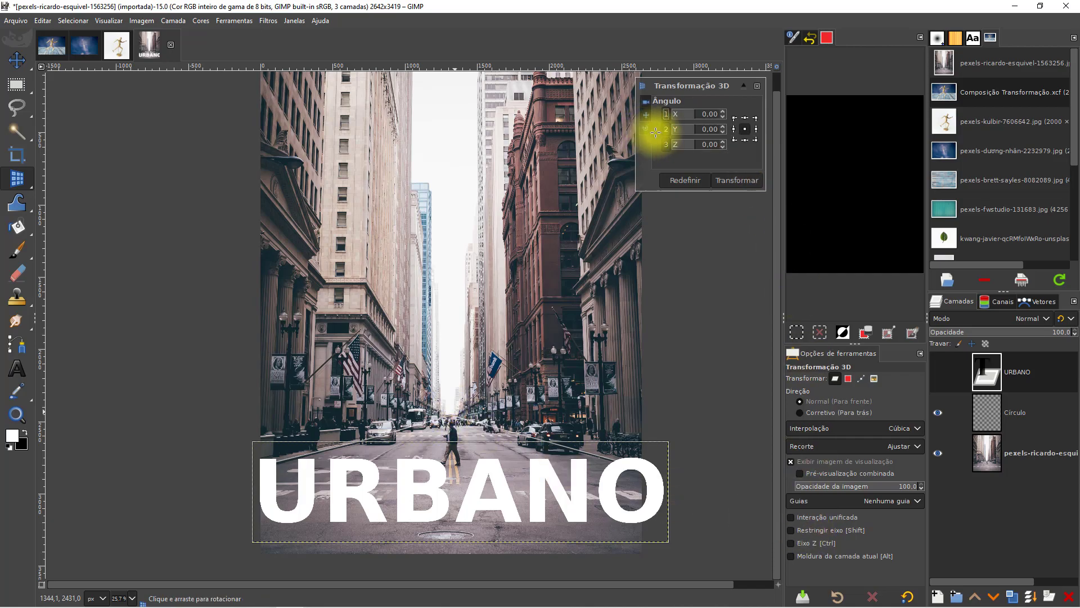
left_click(707, 113)
mouse_move(707, 113)
left_mouse_down()
mouse_move(698, 113)
mouse_move(707, 114)
left_mouse_up()
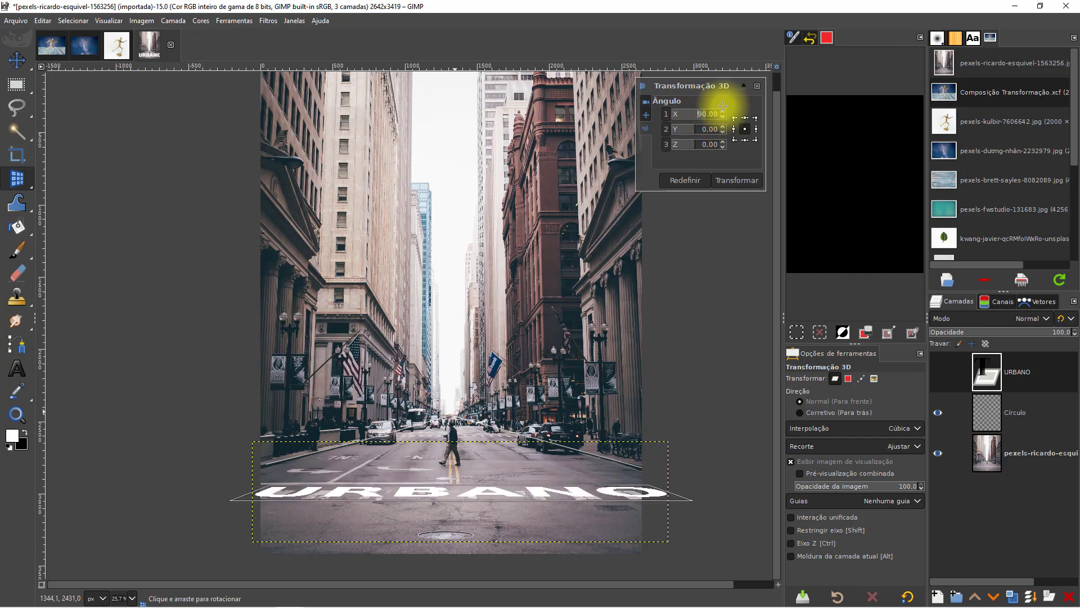
Offset URBANO by about X -97, Y 66 and Z 1375 px to sit just beyond the crosswalk, and apply the transformation.
left_click(646, 115)
left_click_drag(510, 497, 301, 493)
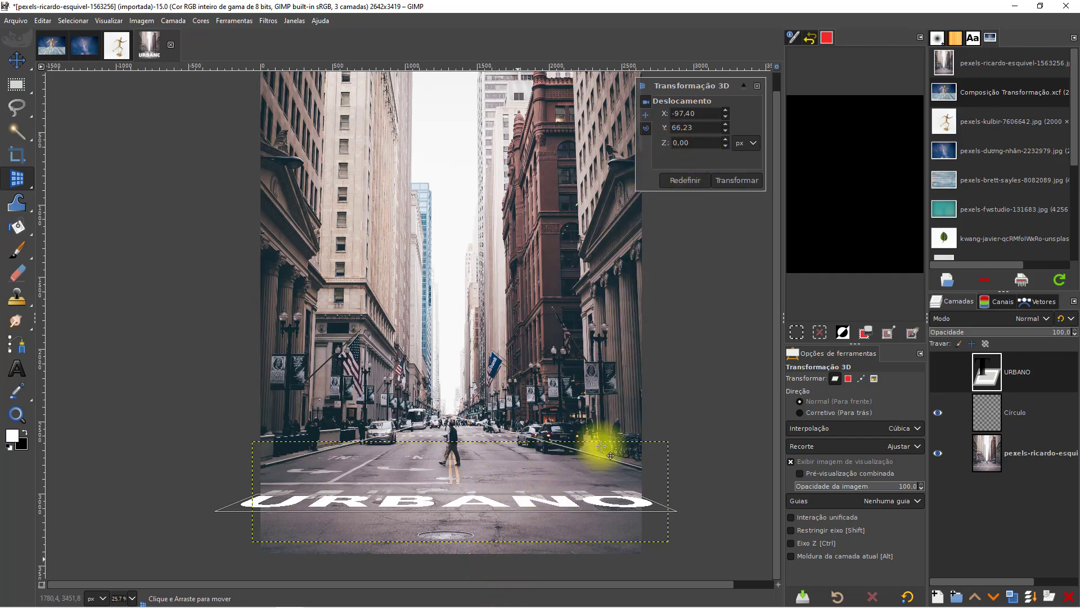
left_click_drag(544, 379, 631, 281, "ctrl")
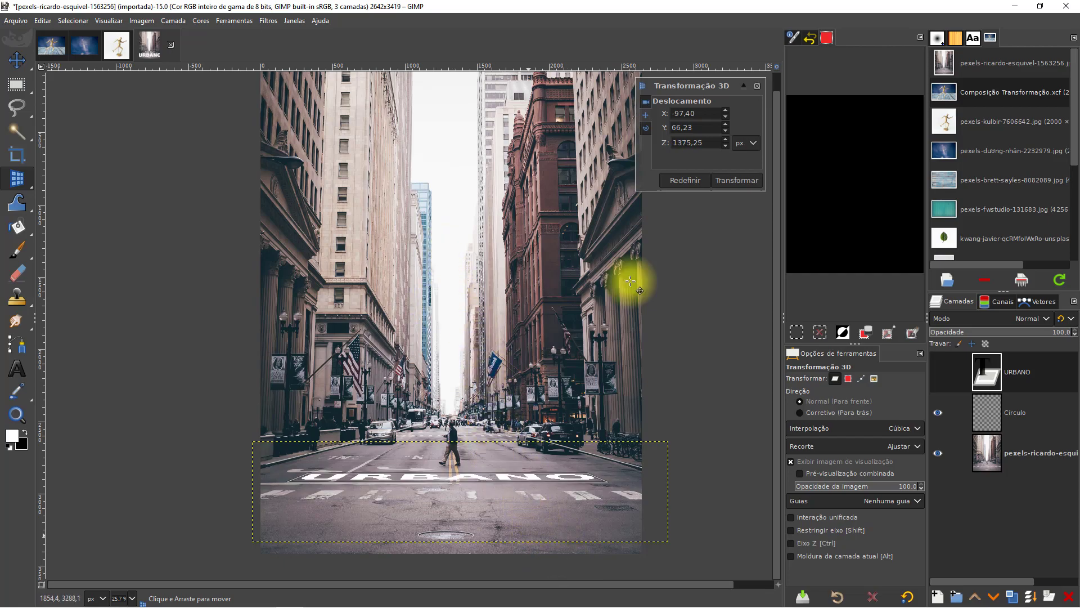
left_click(743, 180)
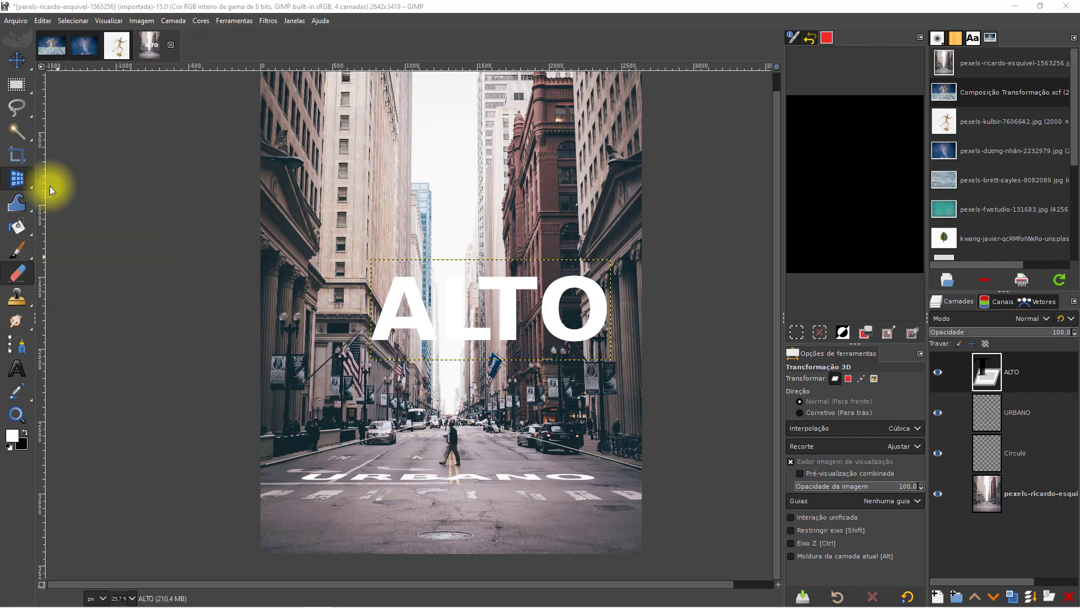
Start a 3D Transform on the ALTO text and place its vanishing point at the far end of the street.
mouse_move(19, 185)
left_click(108, 314)
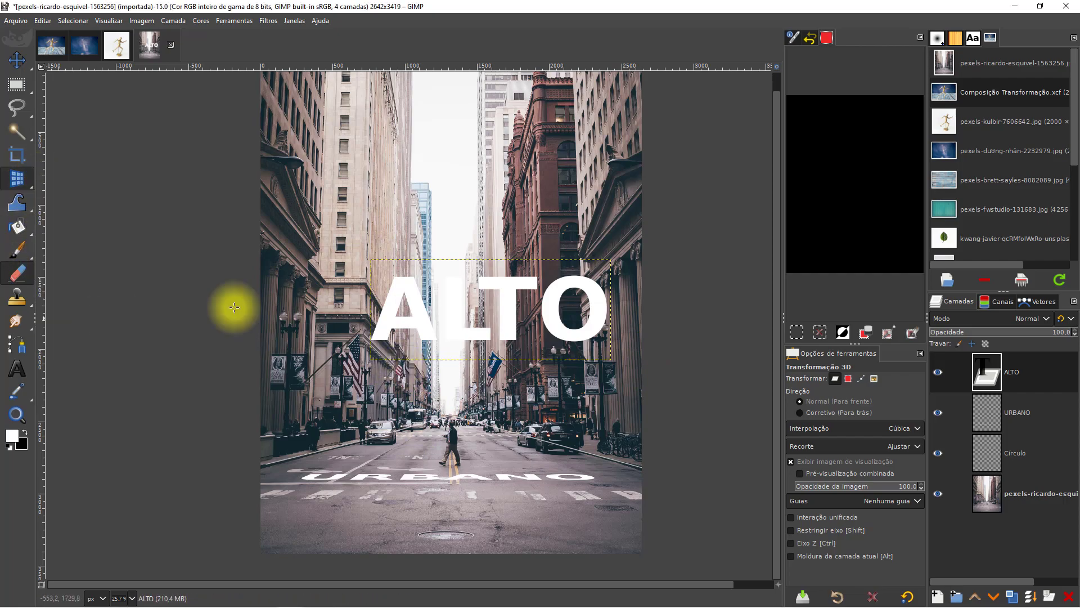
left_click(425, 327)
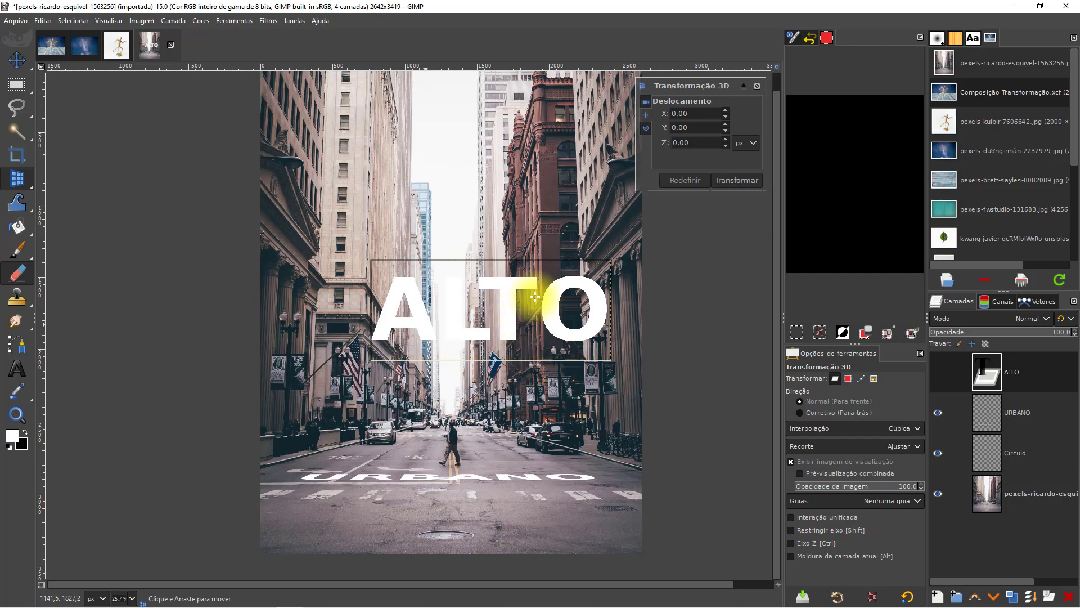
left_click(646, 127)
left_click(645, 102)
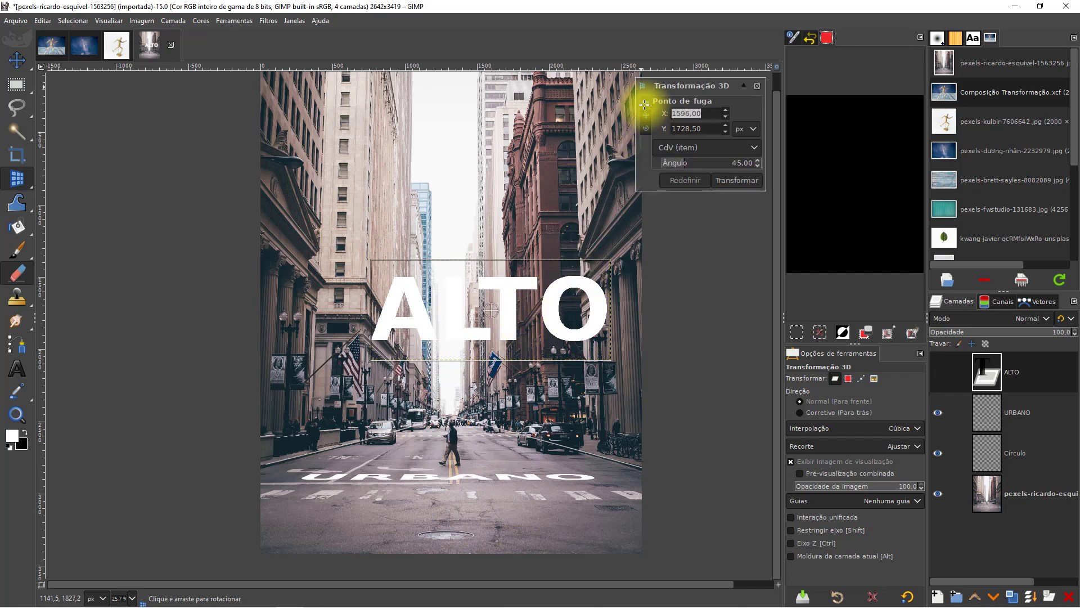
left_click_drag(493, 309, 444, 420)
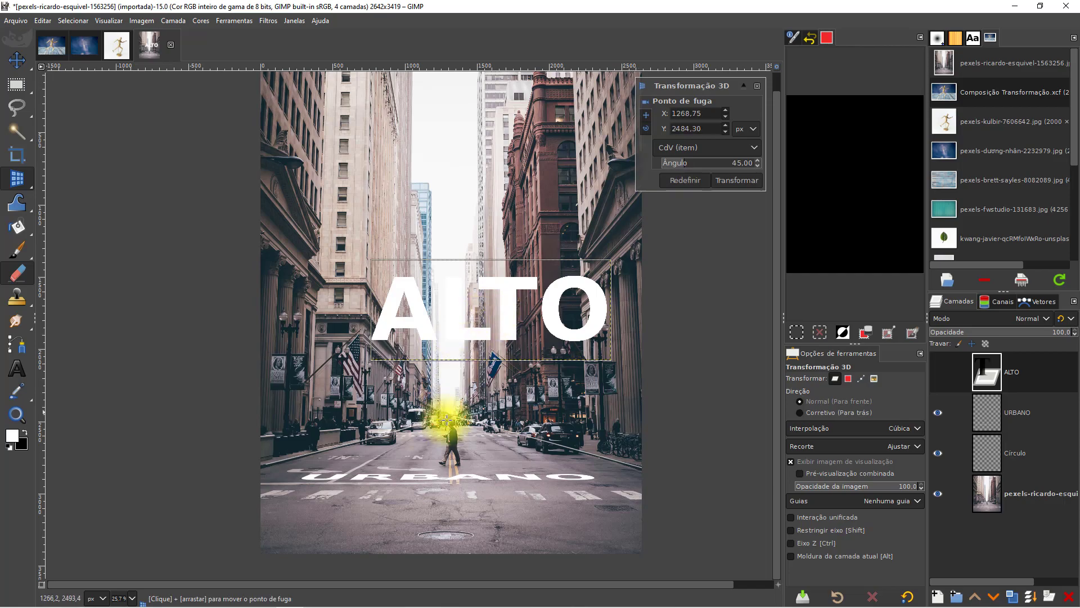
Rotate ALTO 90° about the Y axis, shift it onto the facades along the street's left side, and apply the transformation.
left_click(646, 129)
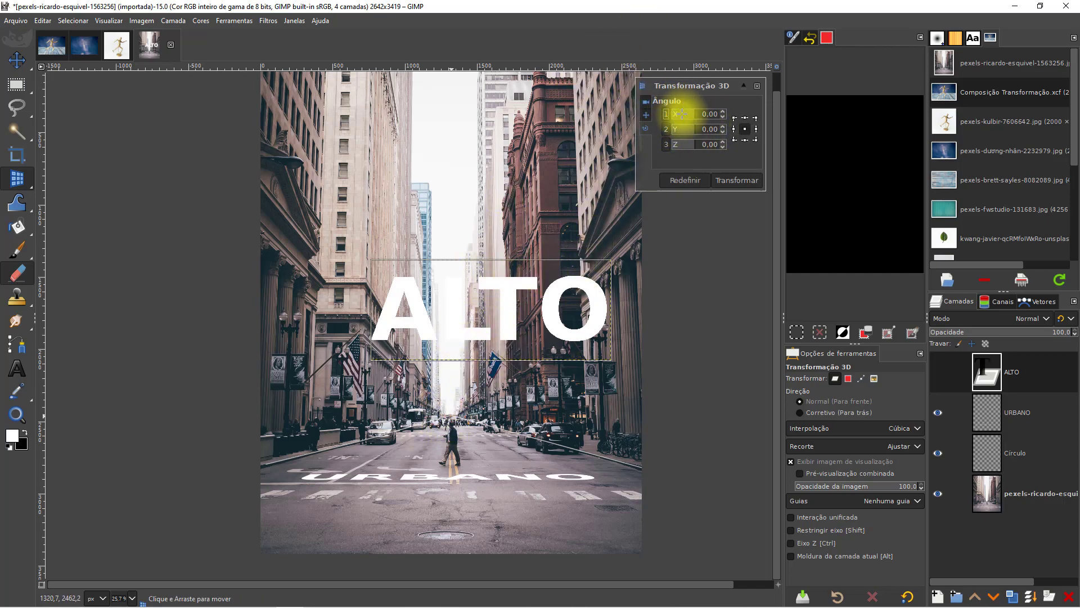
left_click(707, 129)
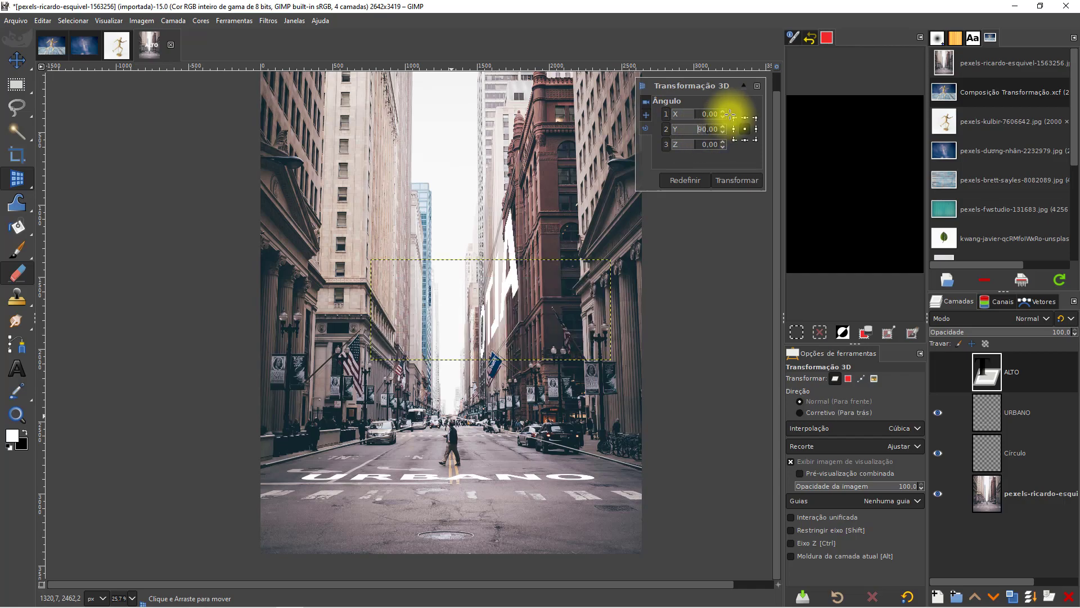
left_click(646, 115)
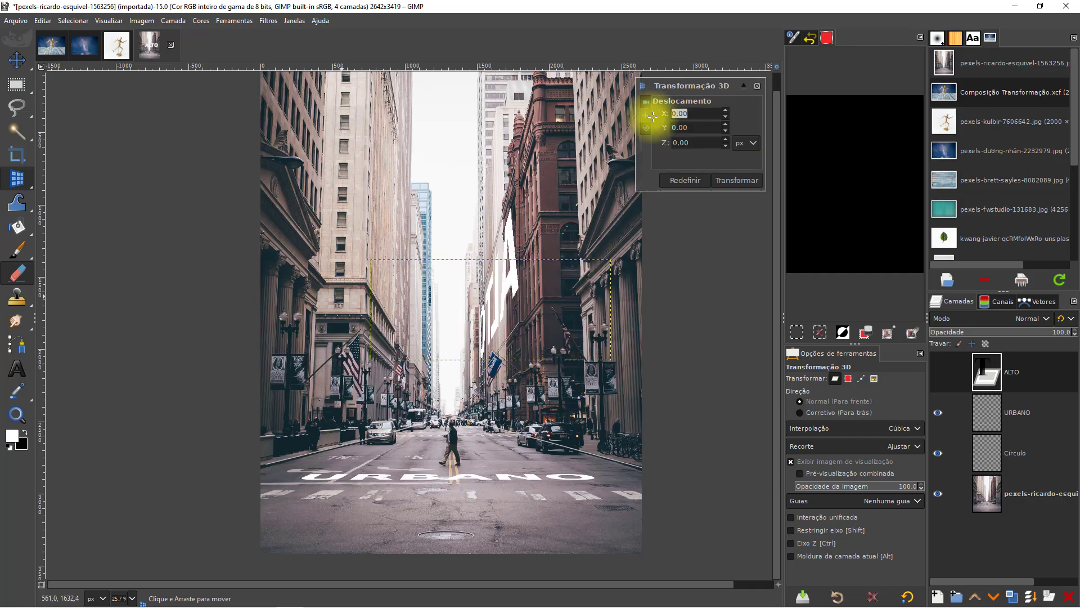
left_click_drag(504, 272, 374, 285)
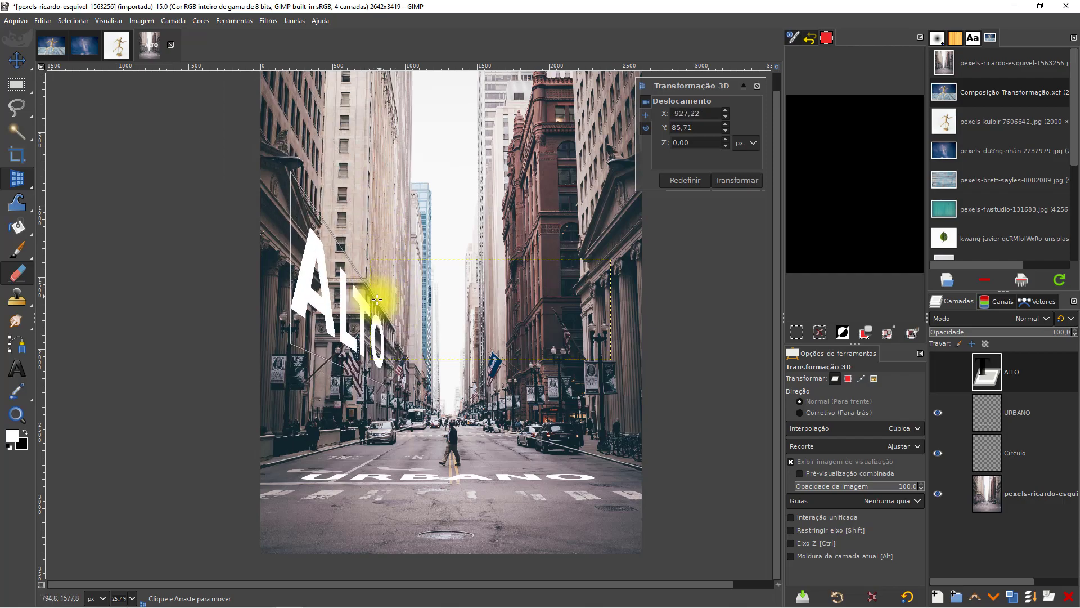
key("Return")
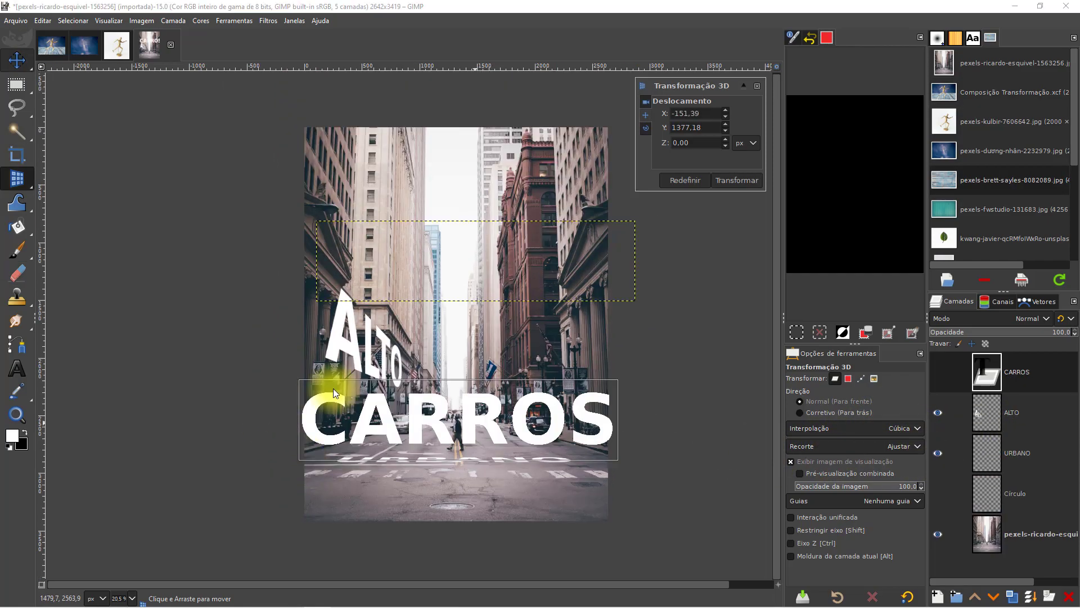
left_click_drag(333, 388, 319, 436)
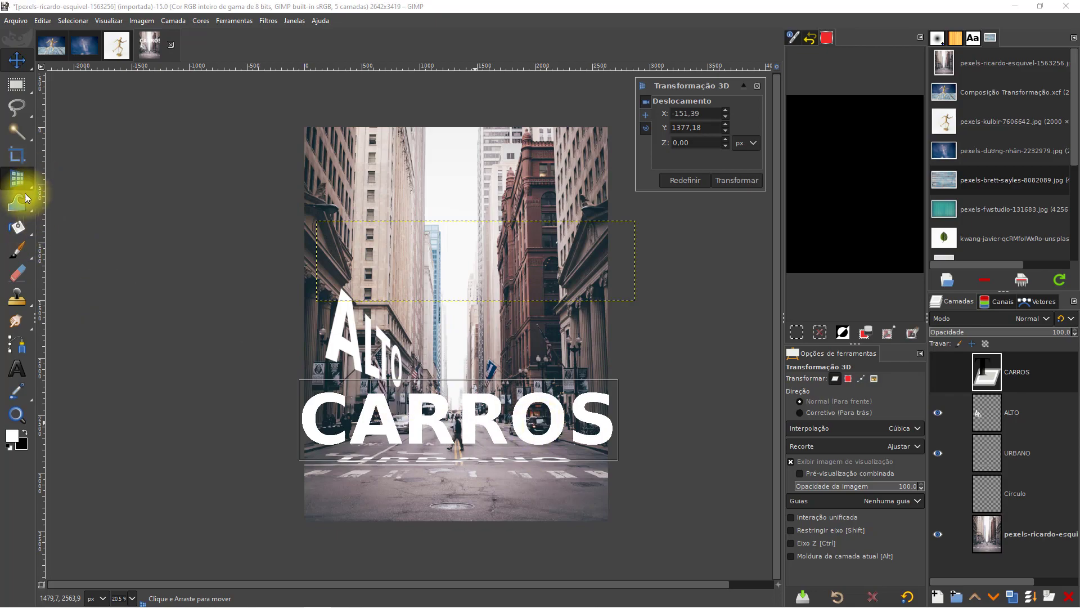
left_click(646, 102)
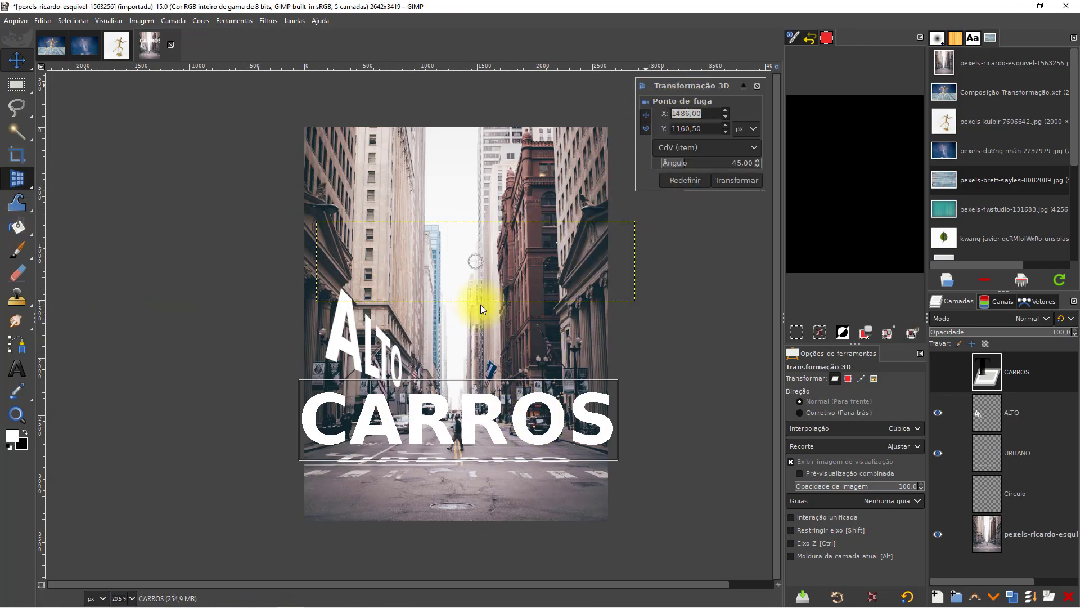
left_click(647, 130)
left_click_drag(701, 127, 724, 129)
left_click(646, 114)
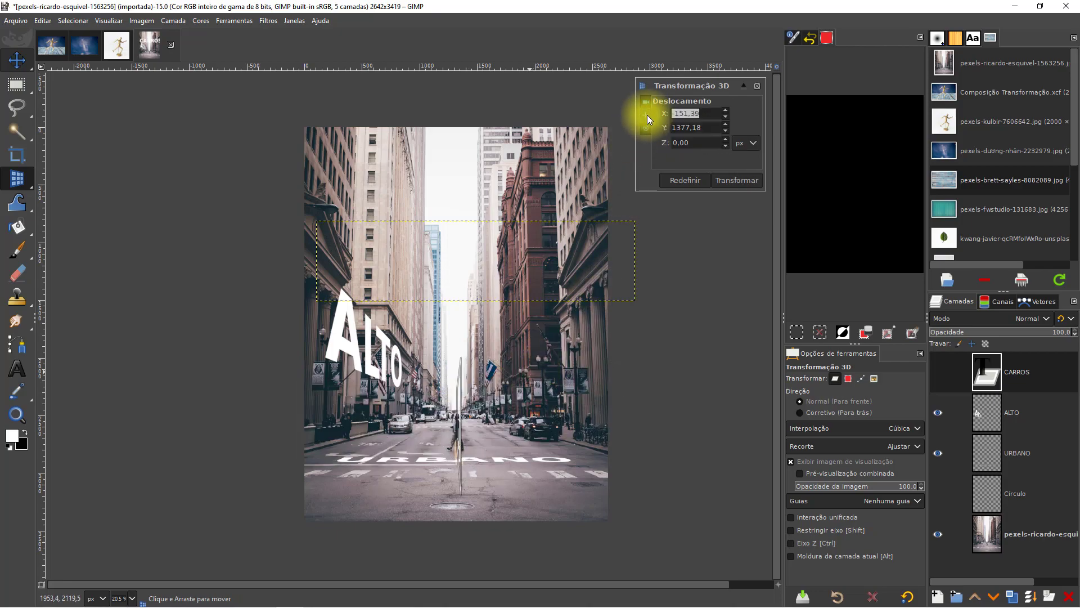
left_click_drag(487, 403, 575, 389)
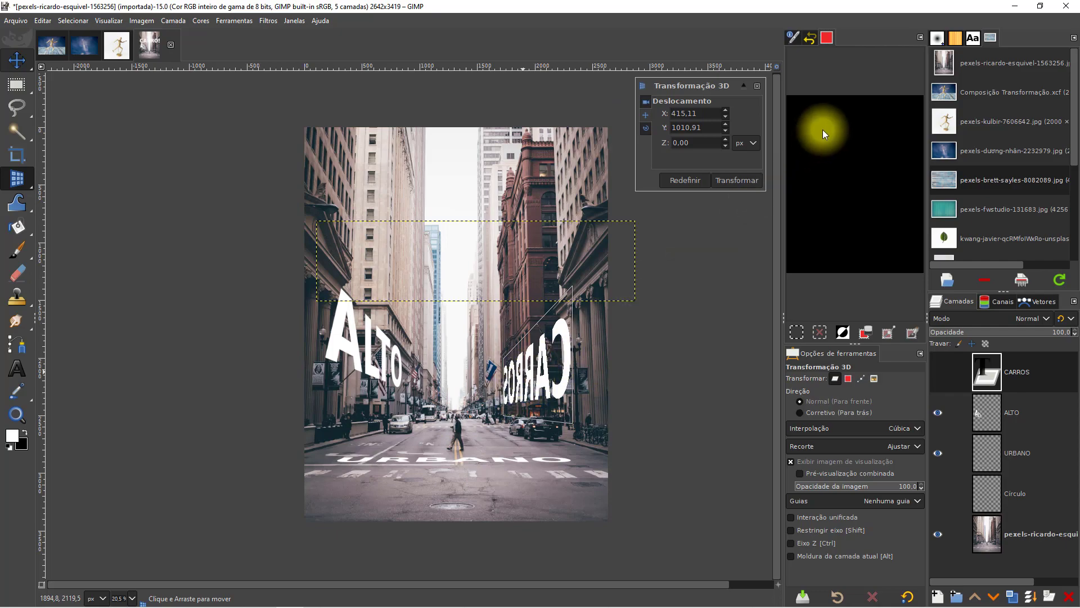
key("Escape")
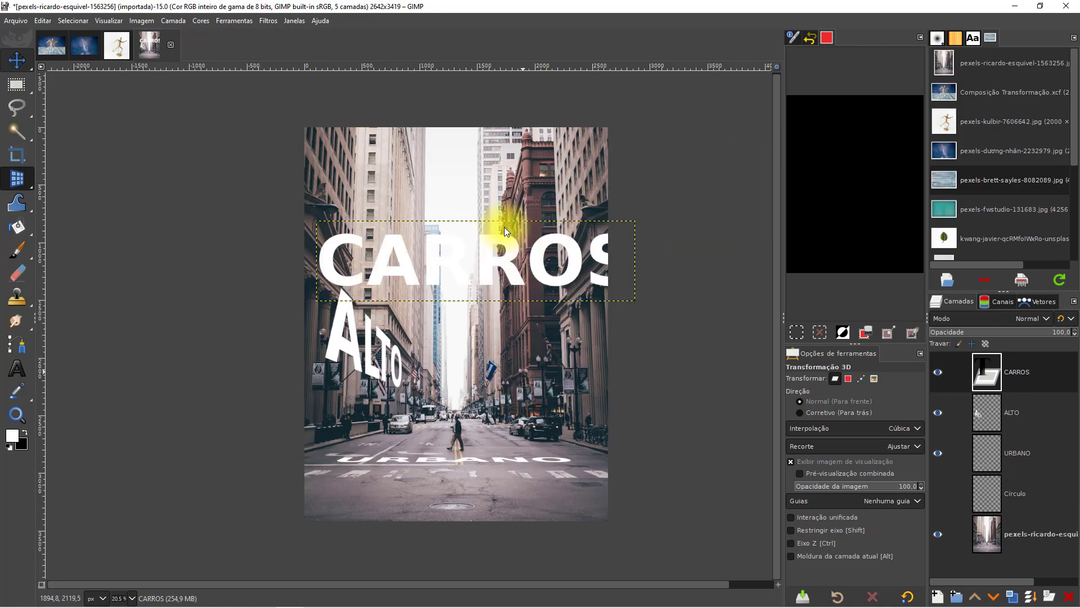
Mirror the CARROS layer horizontally with the Flip tool.
right_click(22, 182)
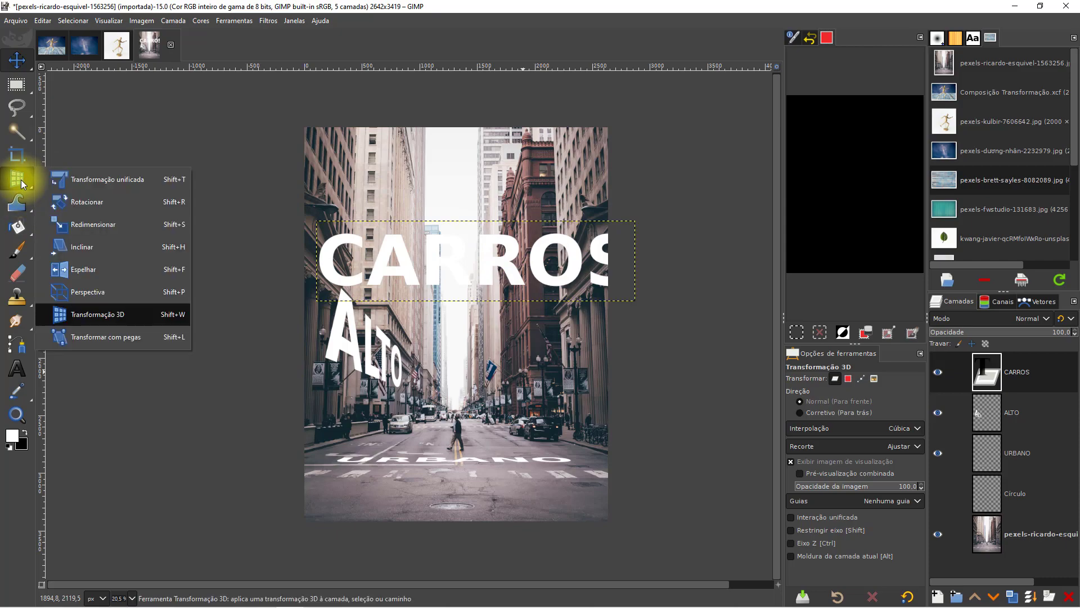
right_click(18, 184)
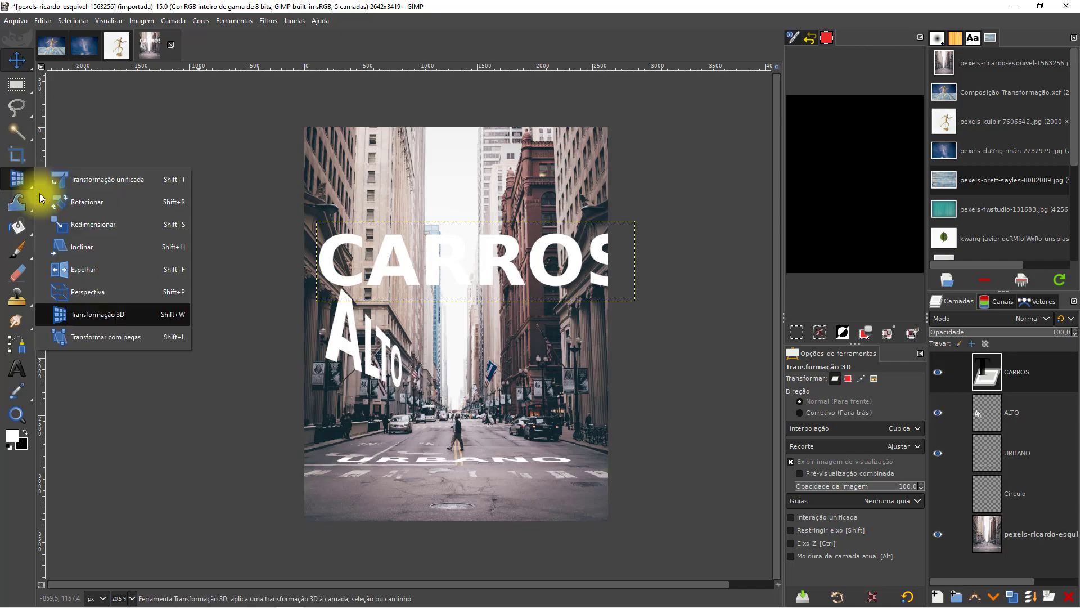
left_click(83, 273)
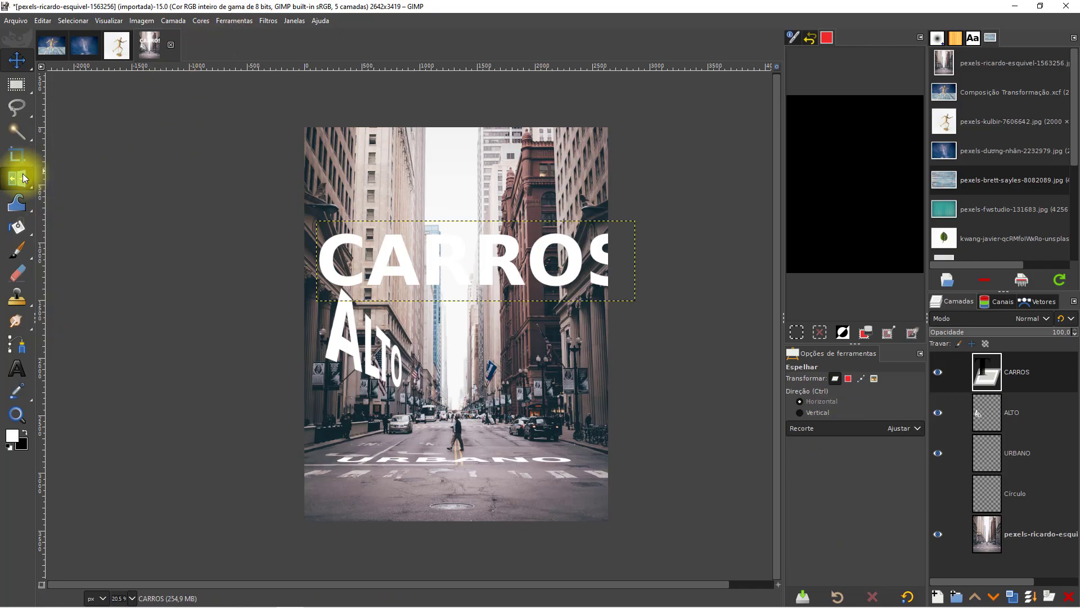
mouse_move(23, 178)
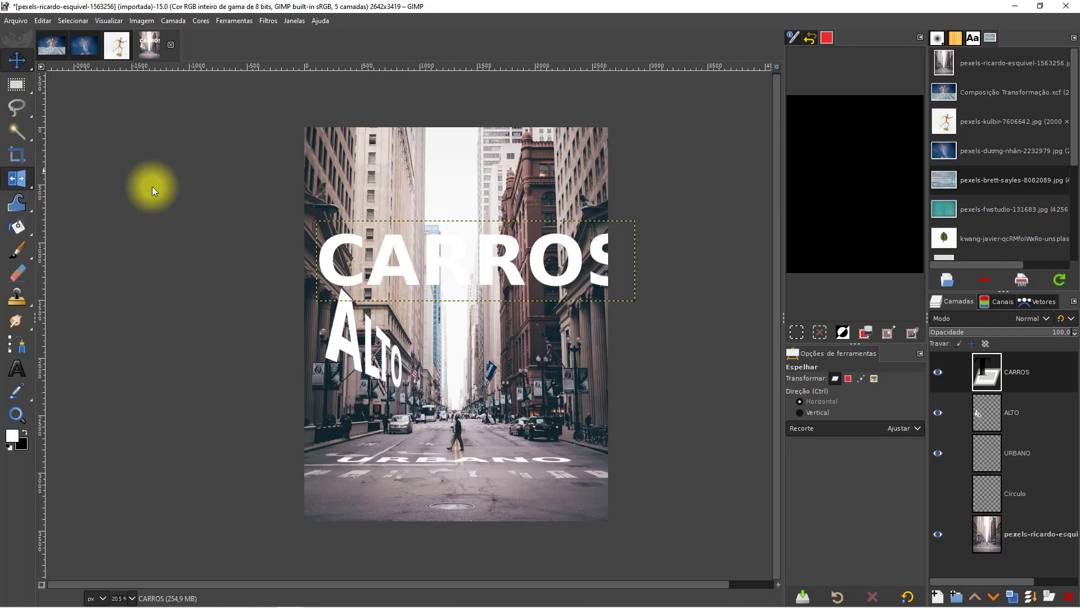
left_click(433, 260)
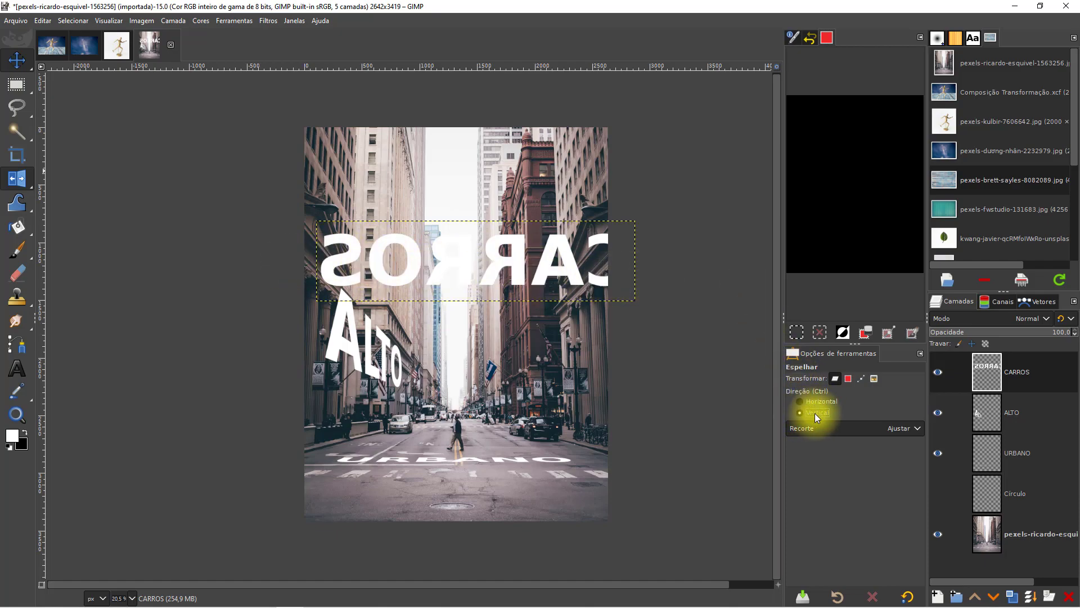
Flip the mirrored CARROS text vertically several times, ending upright and still mirrored horizontally.
left_click(518, 265)
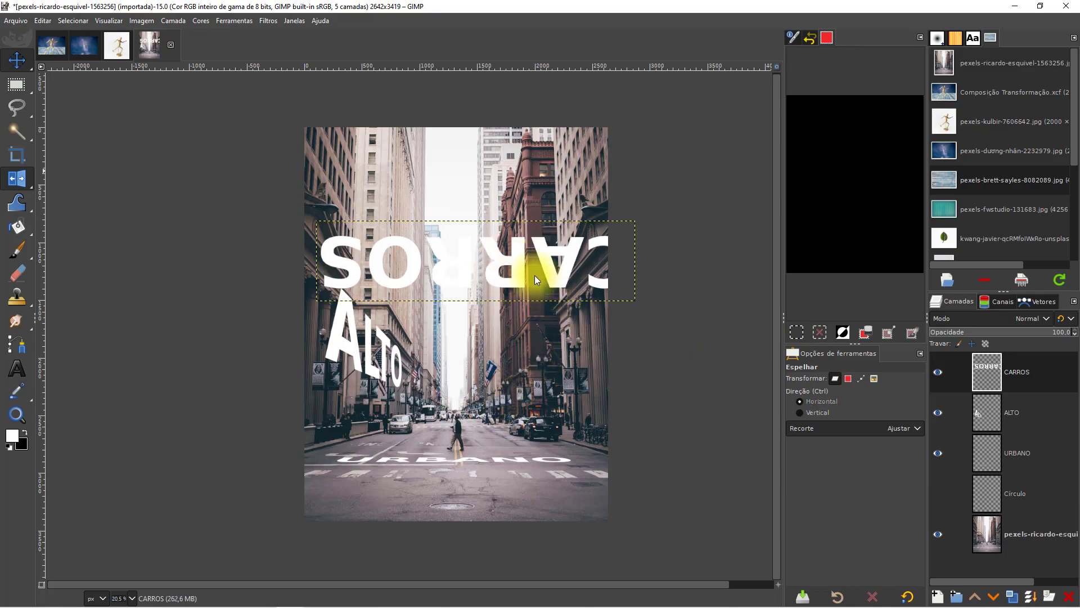
left_click(520, 262)
left_click(510, 270)
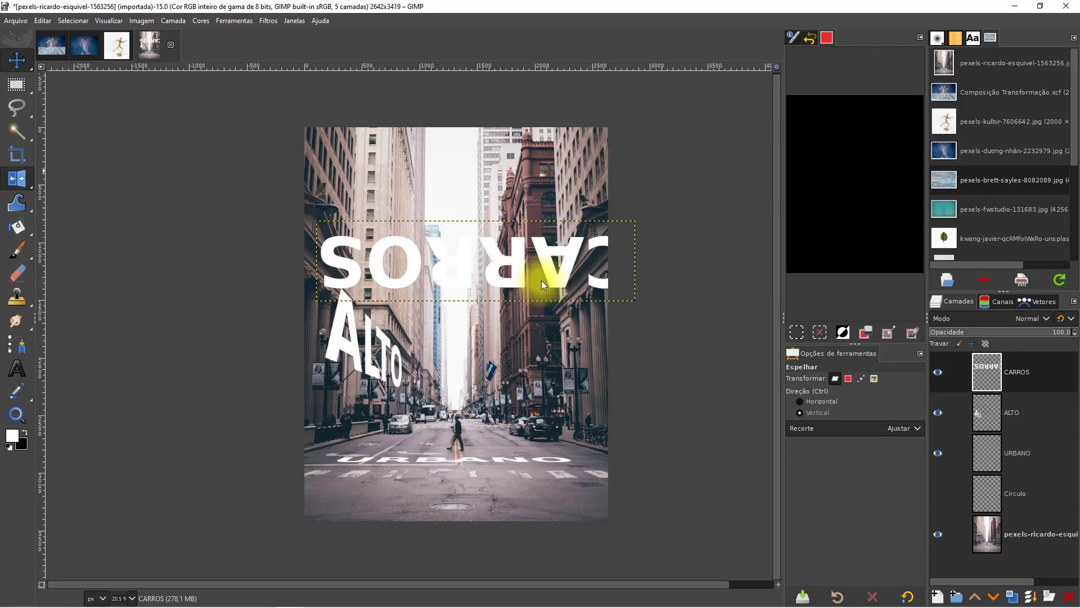
left_click(522, 267)
left_click(515, 269)
left_click(517, 269, "ctrl")
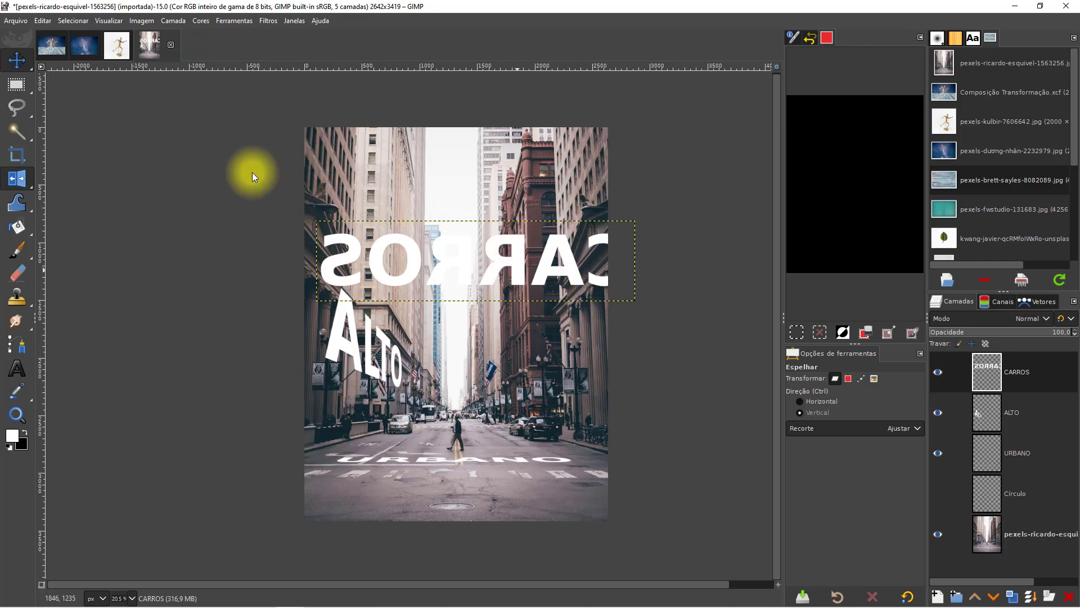
Start a 3D Transform on the mirrored CARROS text and place its vanishing point at the street's far end, about X 1305, Y 2460 px.
mouse_move(21, 185)
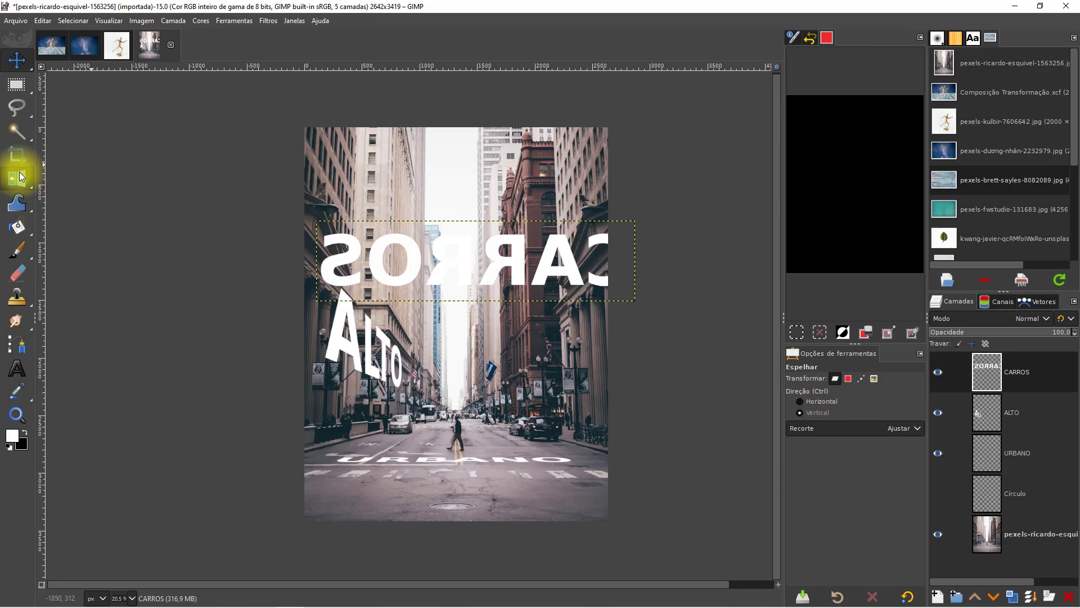
left_click(113, 312)
left_click(462, 248)
left_click(646, 101)
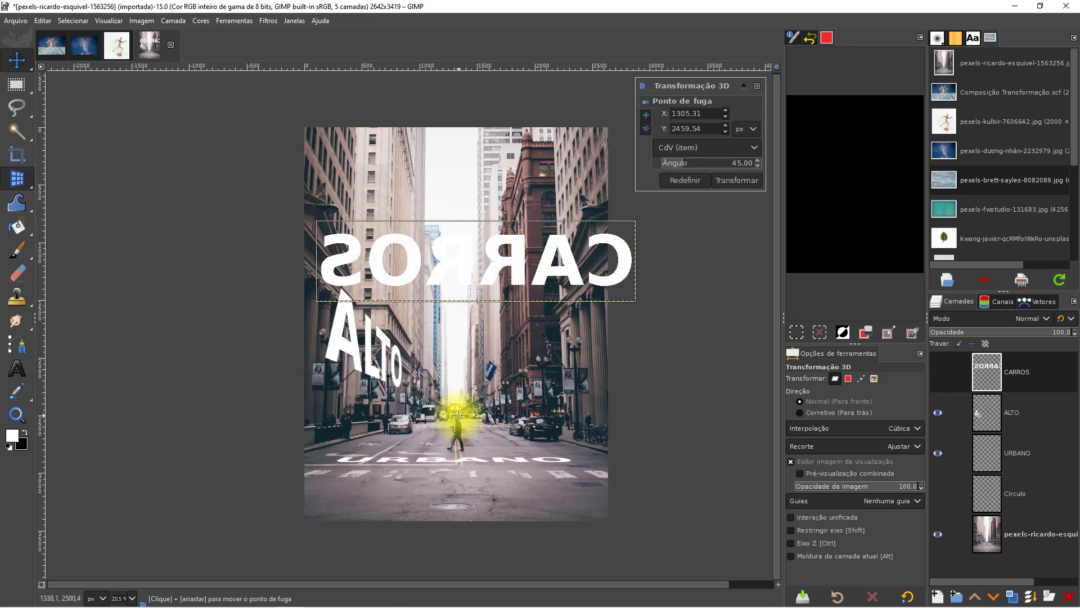
Rotate CARROS about the Y axis until it reads correctly and shift it in front of the facades along the street's right side.
left_click(646, 128)
left_click_drag(709, 128, 707, 132)
left_click(646, 115)
left_click_drag(474, 206, 522, 381)
Set the field-of-view angle to about 50.49, offset CARROS to about X 410, Y 1353 px, and apply the transformation.
left_click(647, 102)
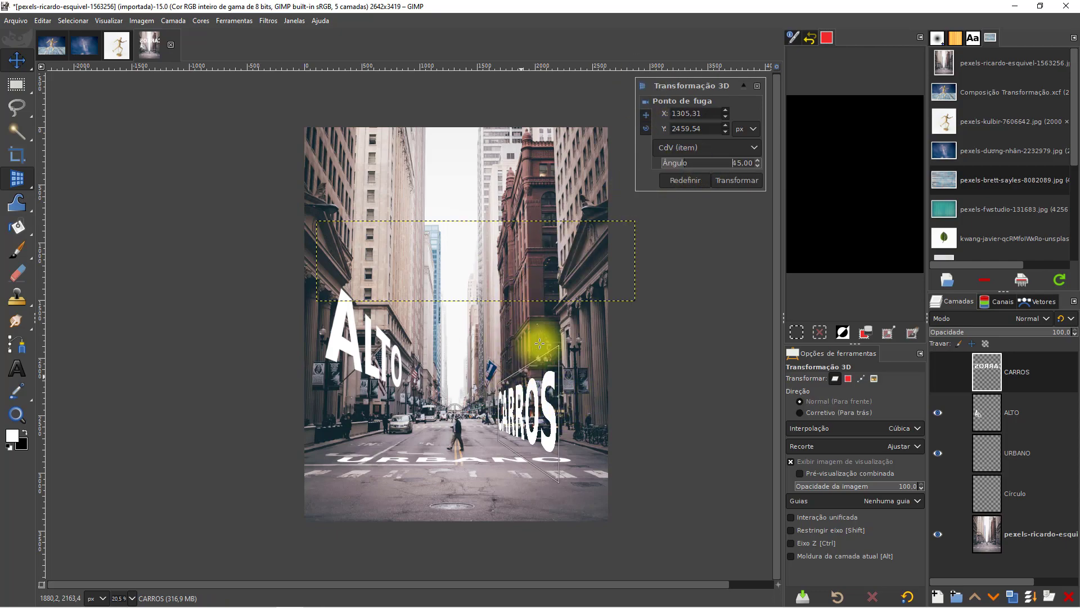
left_click_drag(684, 162, 695, 162)
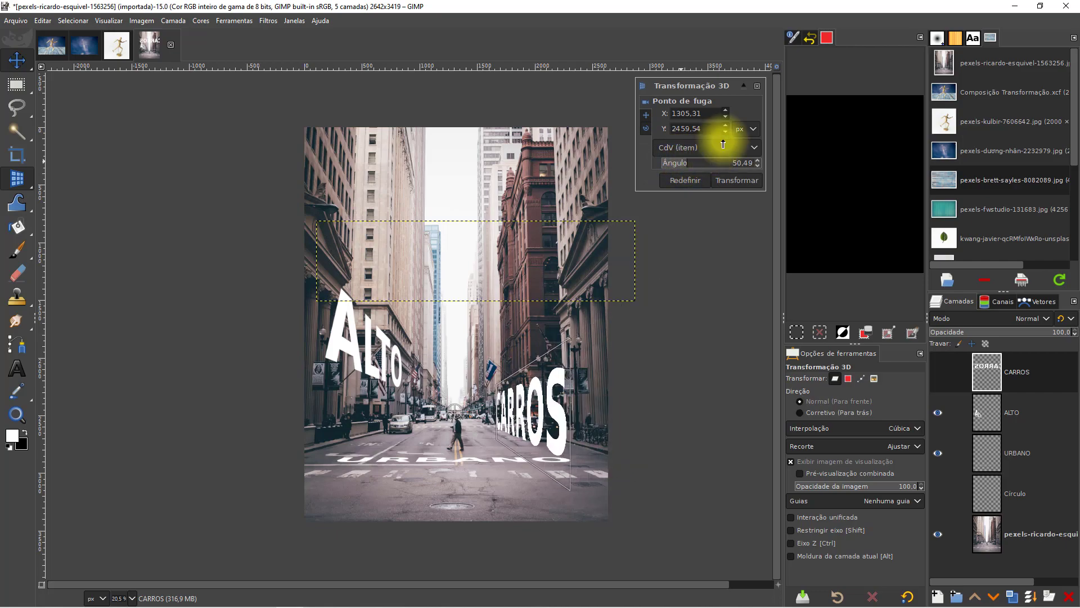
left_click(645, 115)
left_click_drag(538, 409, 547, 414)
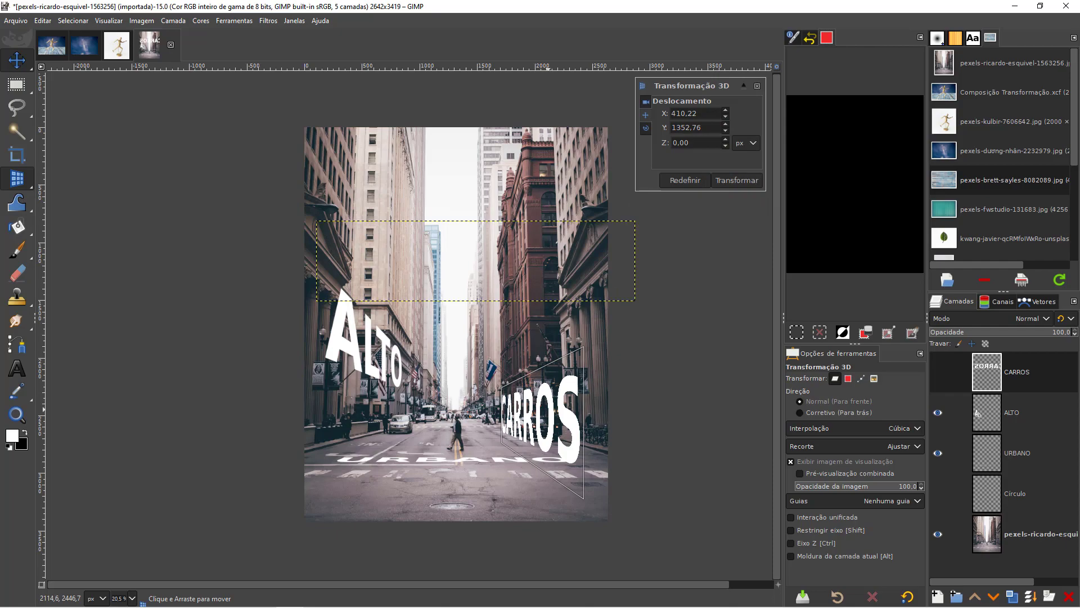
left_click(729, 178)
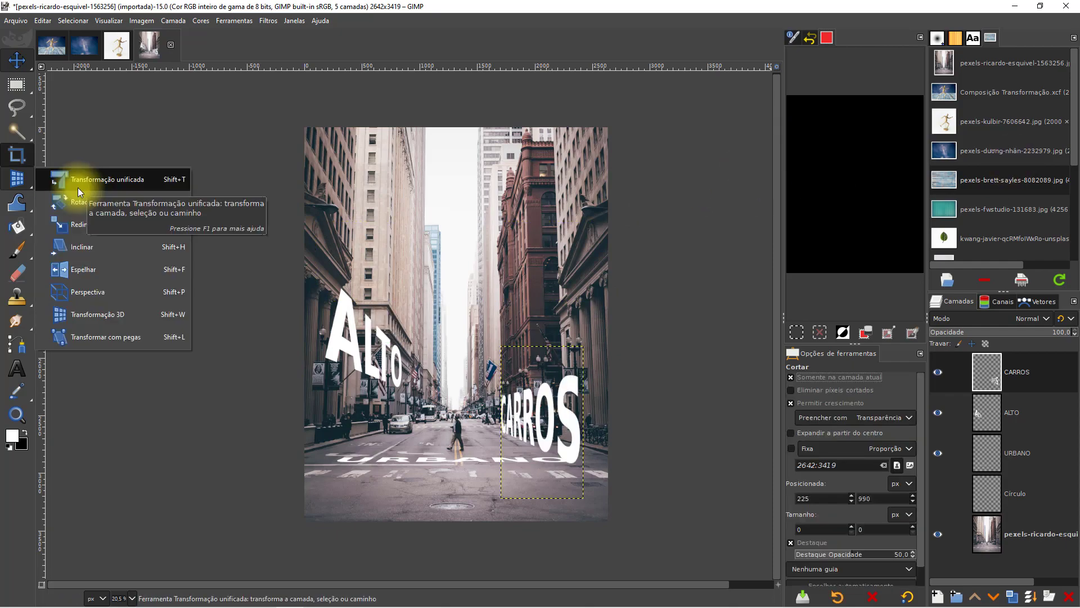
left_click(78, 180)
left_click(443, 187)
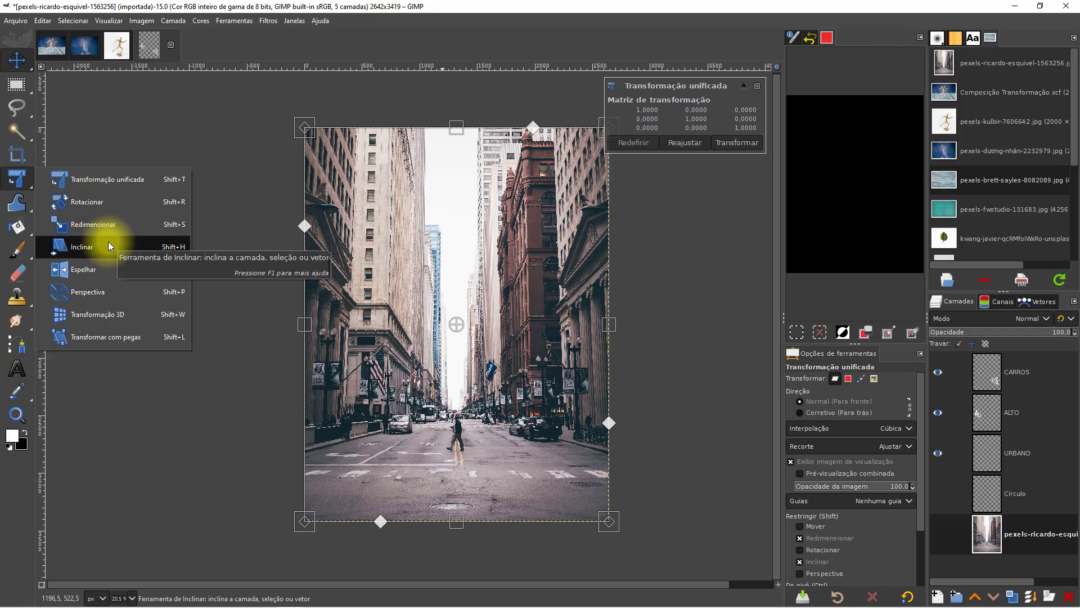
left_click(113, 292)
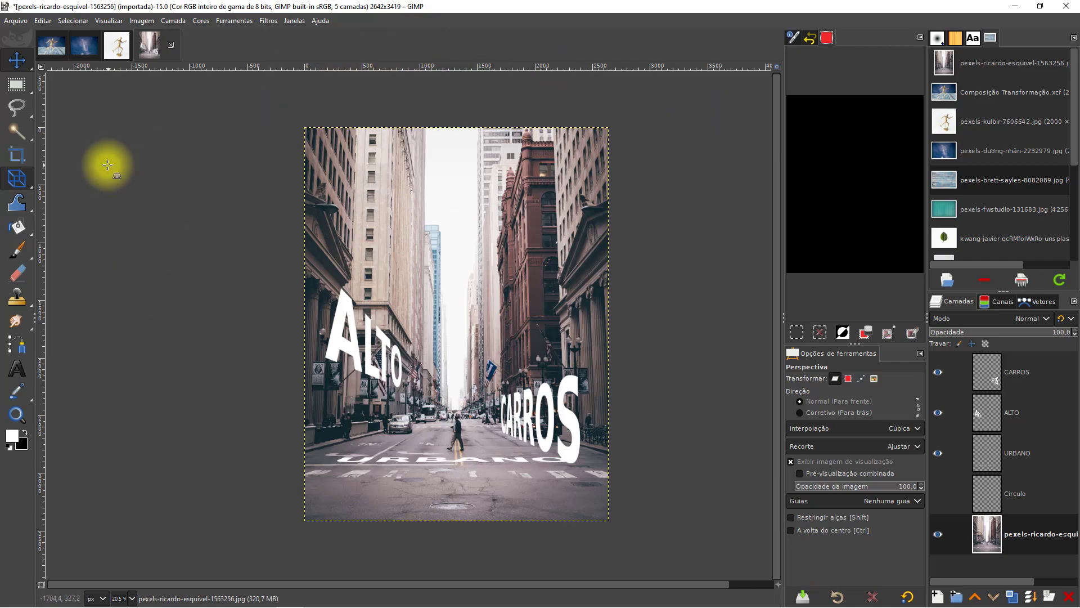
Start a Handle Transform on the street photo layer with a first handle near the top of the blue tower.
mouse_move(29, 181)
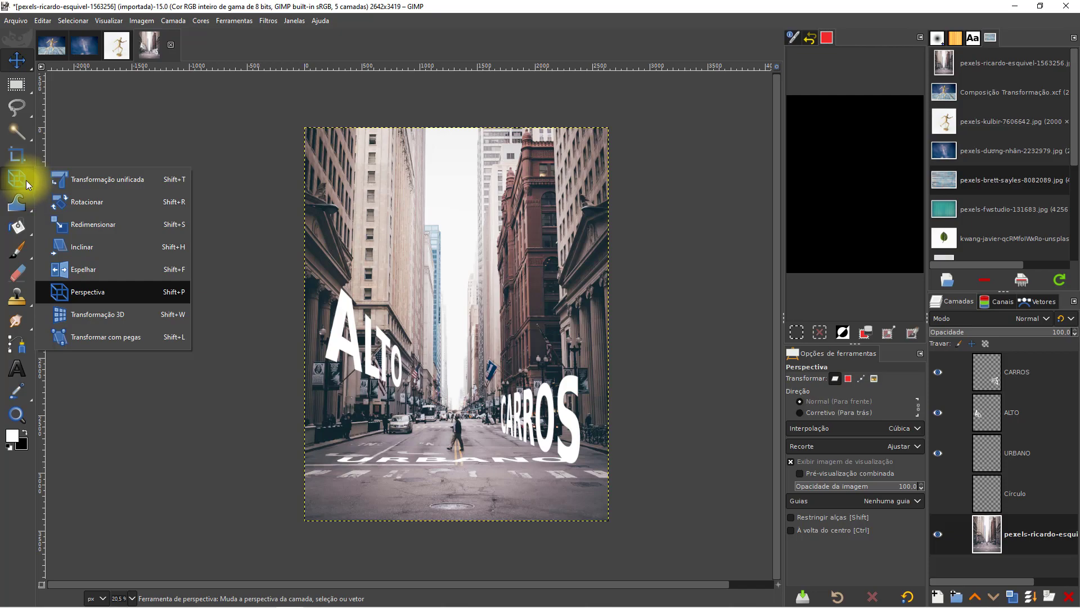
left_click(119, 337)
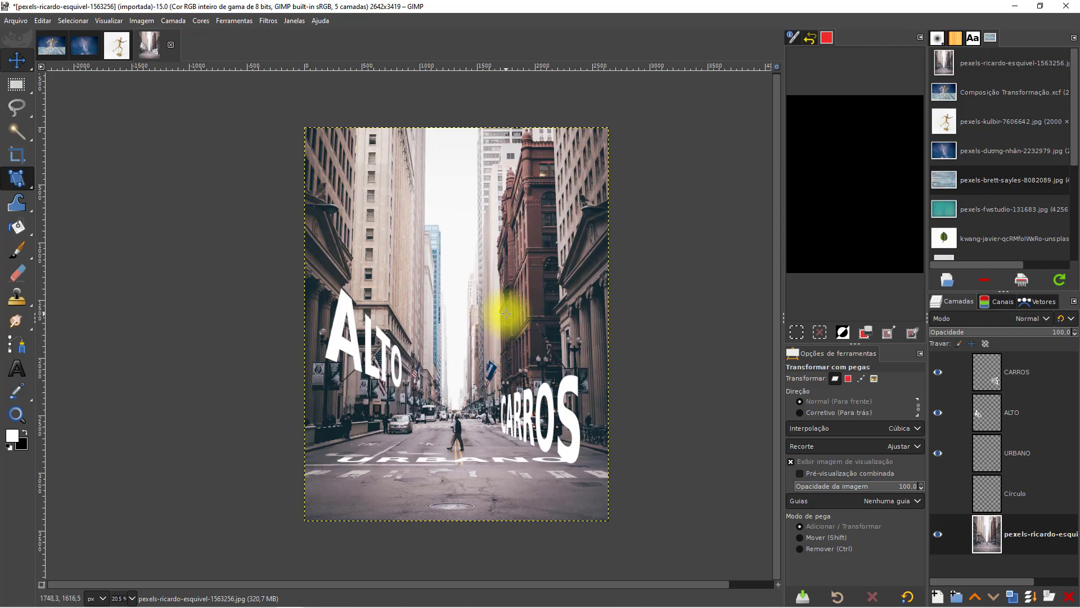
left_click(438, 231)
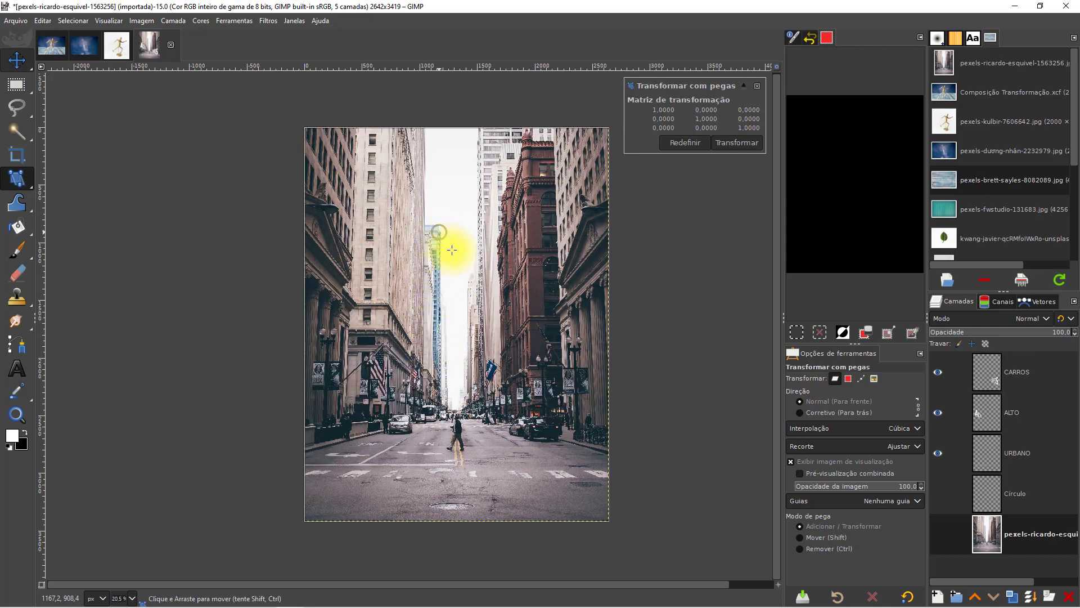
mouse_move(439, 231)
left_mouse_down()
mouse_move(485, 251)
mouse_move(480, 197)
mouse_move(353, 276)
mouse_move(369, 181)
mouse_move(400, 282)
mouse_move(465, 172)
mouse_move(390, 304)
mouse_move(449, 221)
mouse_move(437, 228)
left_mouse_up()
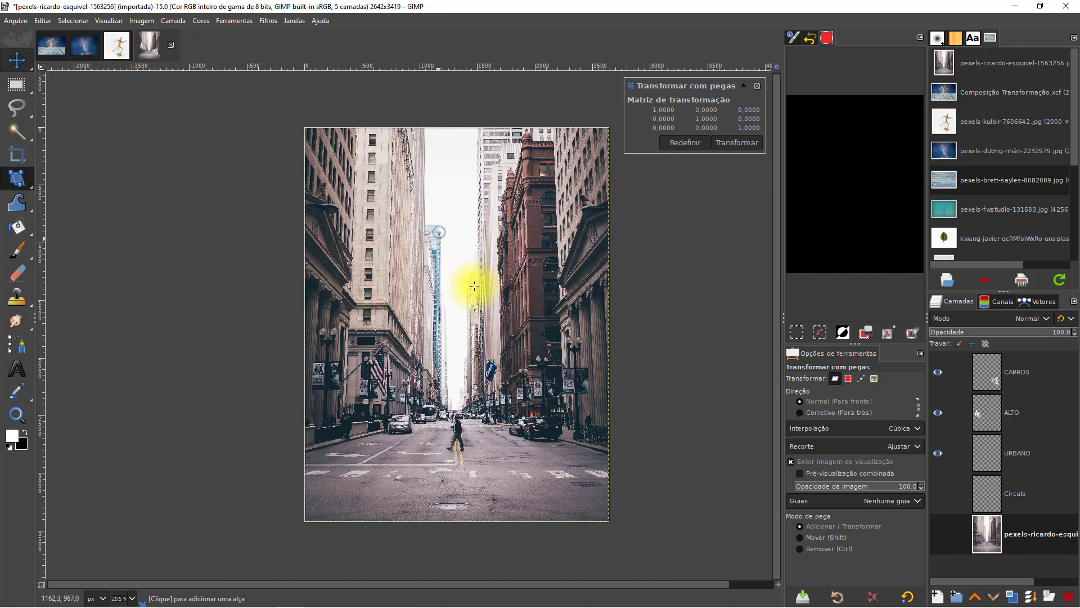
Try rotating and scaling the photo with a second handle placed in the gap between the towers, and undo the distortion.
mouse_move(472, 278)
left_mouse_down()
mouse_move(482, 213)
mouse_move(458, 271)
mouse_move(488, 262)
mouse_move(463, 258)
mouse_move(470, 265)
left_mouse_up()
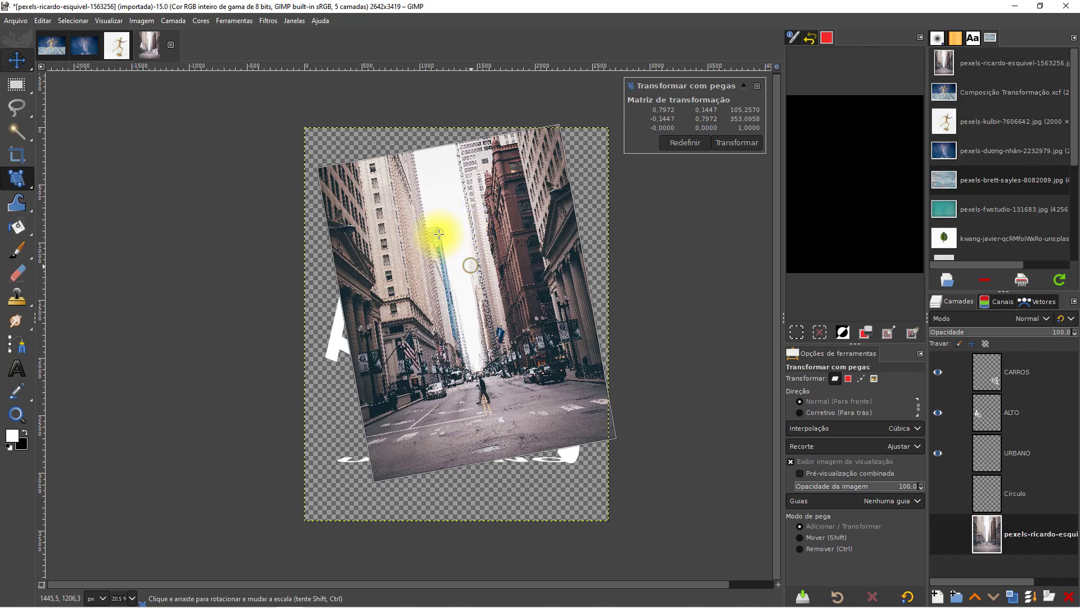
left_click_drag(439, 232, 466, 286)
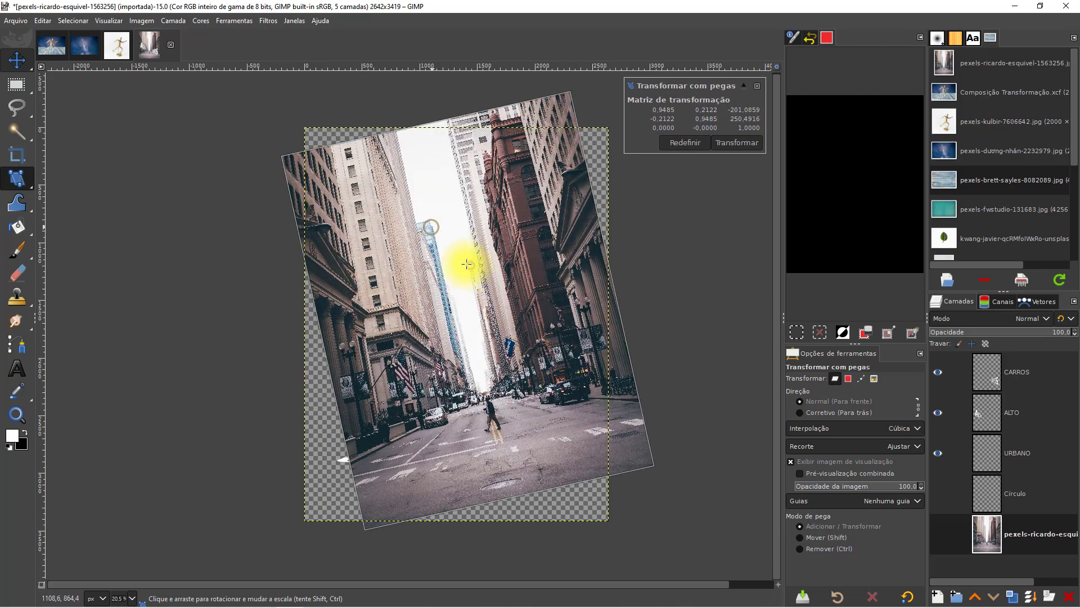
key("ctrl+z")
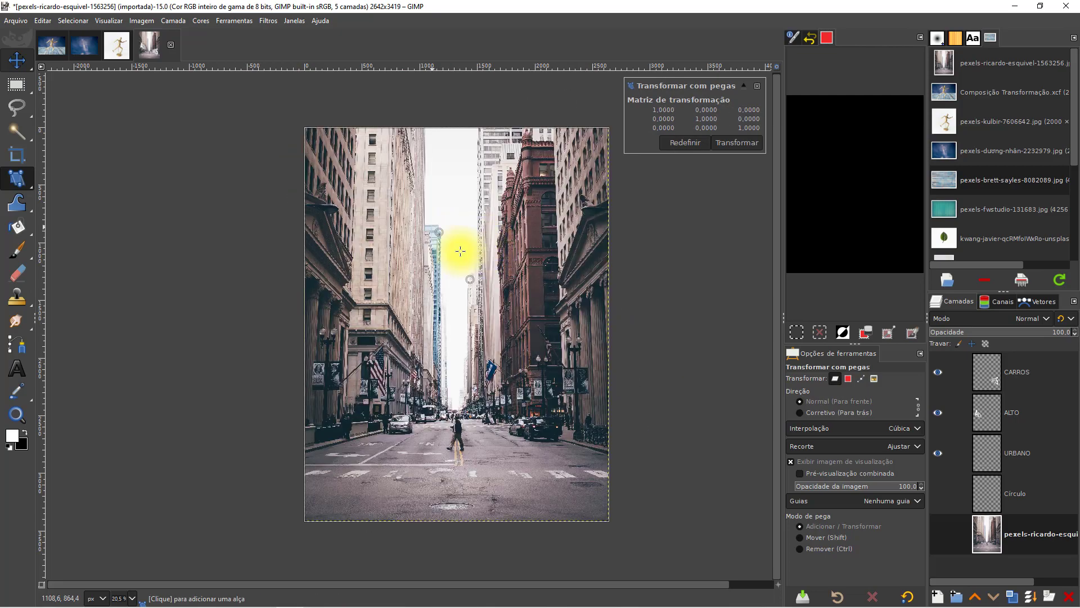
Add a third handle below the second, try skewing the photo with it, and undo the distortion.
left_click(470, 342)
mouse_move(470, 279)
left_mouse_down()
mouse_move(480, 282)
mouse_move(470, 260)
mouse_move(469, 299)
mouse_move(482, 270)
left_mouse_up()
key("ctrl+z")
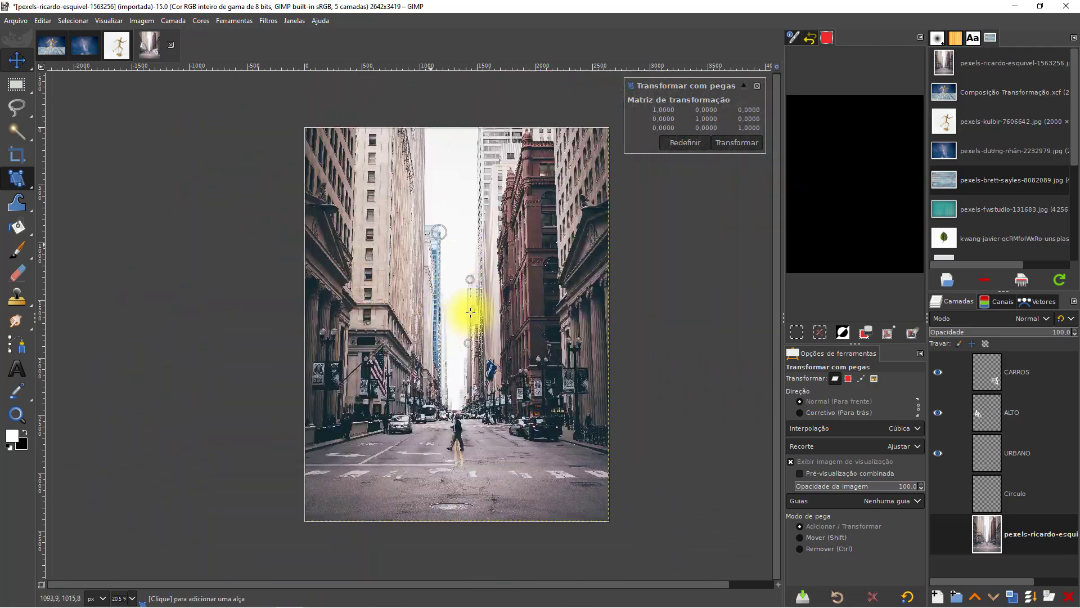
Add a fourth handle, try distorting the photo's perspective, and reset the transform with its handles removed.
left_click(438, 336)
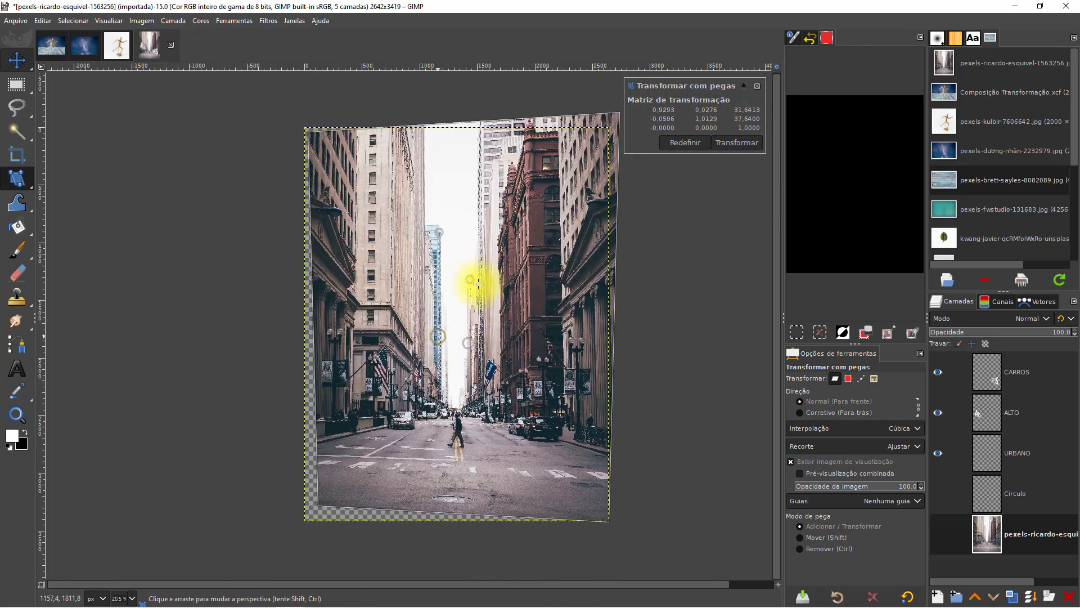
left_click_drag(472, 279, 437, 247)
key("BackSpace")
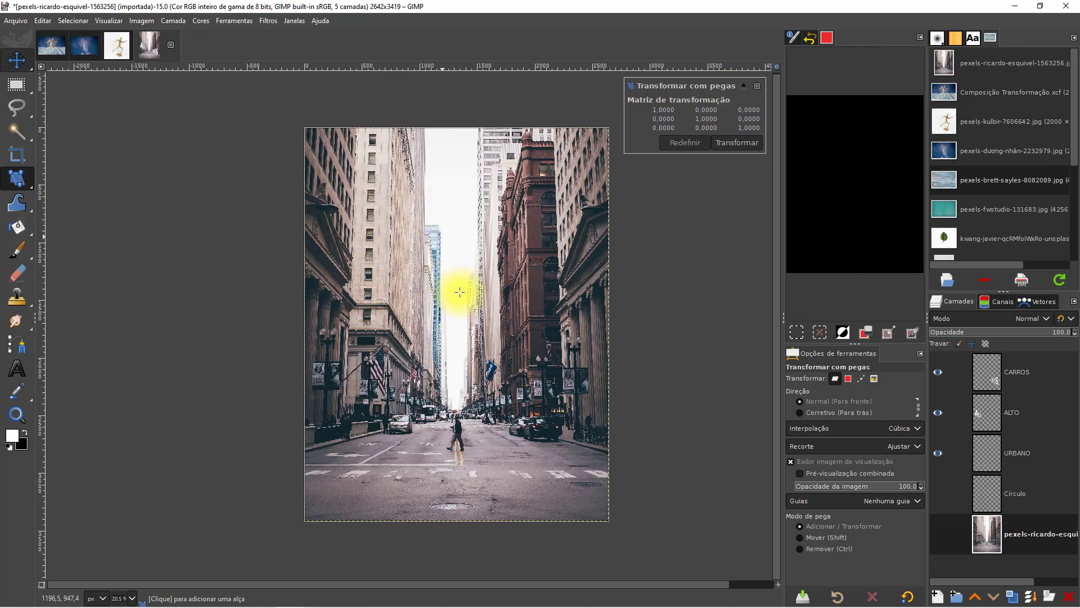
Place four handles in a rectangle spanning the gap between the towers and move the upper two inward to distort the photo's perspective.
scroll(459, 276, "up", 5)
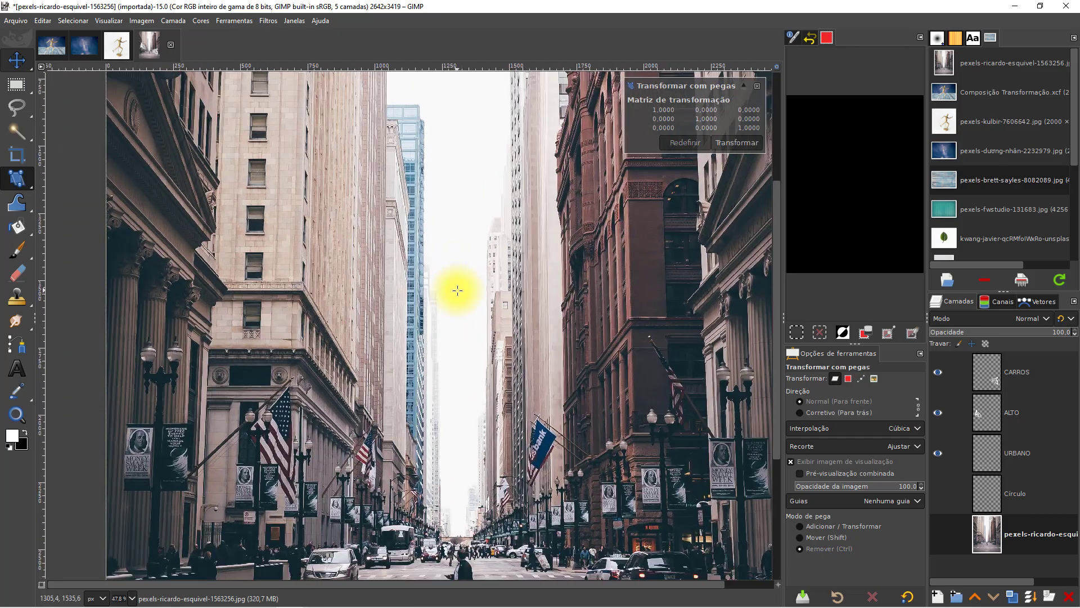
scroll(437, 265, "up", 3)
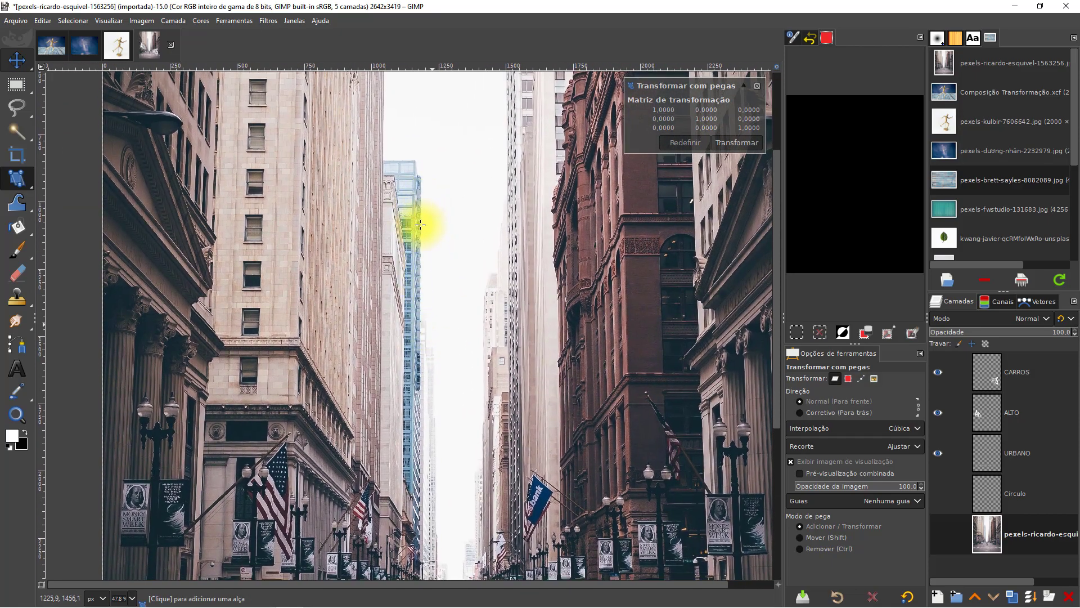
left_click(407, 260)
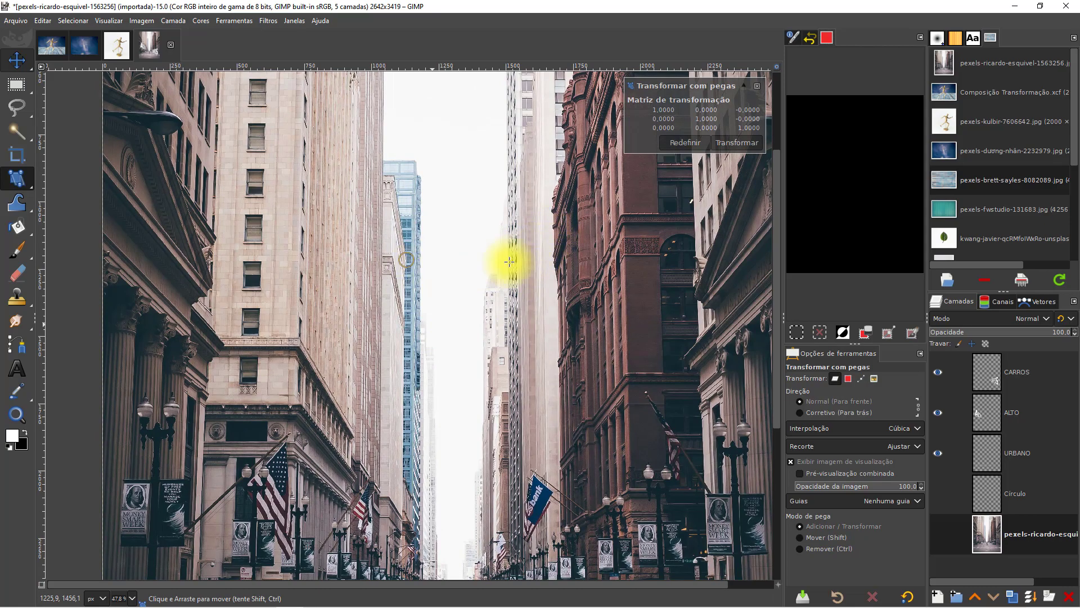
left_click(508, 262)
left_click(402, 461)
left_click(510, 464)
left_click_drag(407, 260, 418, 263)
mouse_move(508, 263)
left_mouse_down()
mouse_move(528, 267)
mouse_move(489, 265)
left_mouse_up()
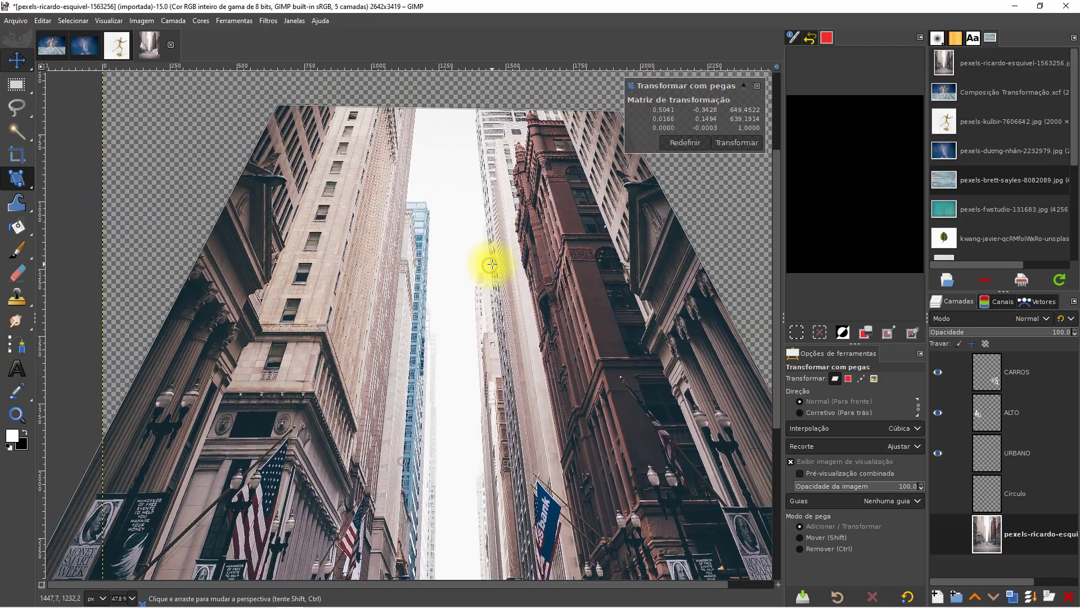
Adjust the four handles between the towers to refine the photo's perspective, keeping its upper edge narrower than the street below.
scroll(514, 304, "down", 3)
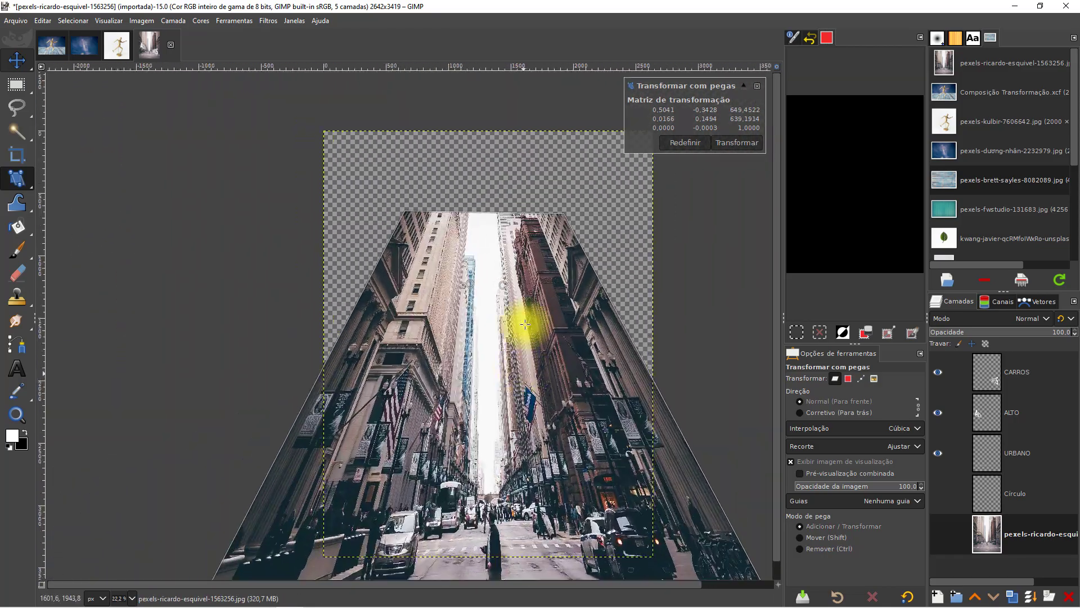
left_click_drag(478, 382, 499, 330)
left_click_drag(493, 239, 495, 238)
left_click_drag(462, 236, 460, 236)
mouse_move(455, 320)
left_mouse_down()
mouse_move(499, 321)
mouse_move(455, 327)
left_mouse_up()
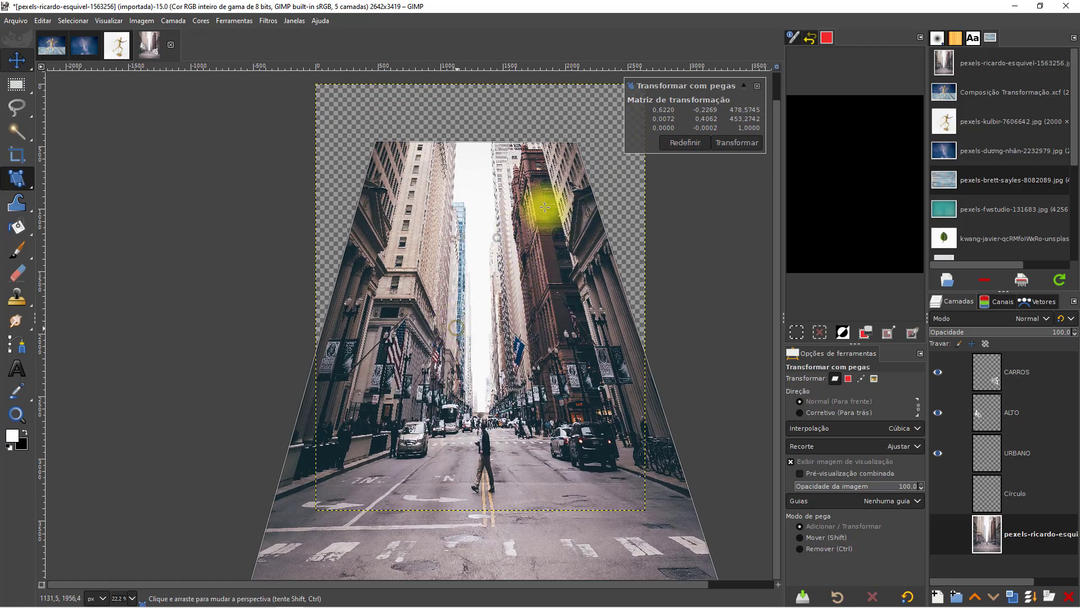
Shift the upper handle between the towers up and to the right, and apply the handle transformation to the photo.
key("ctrl")
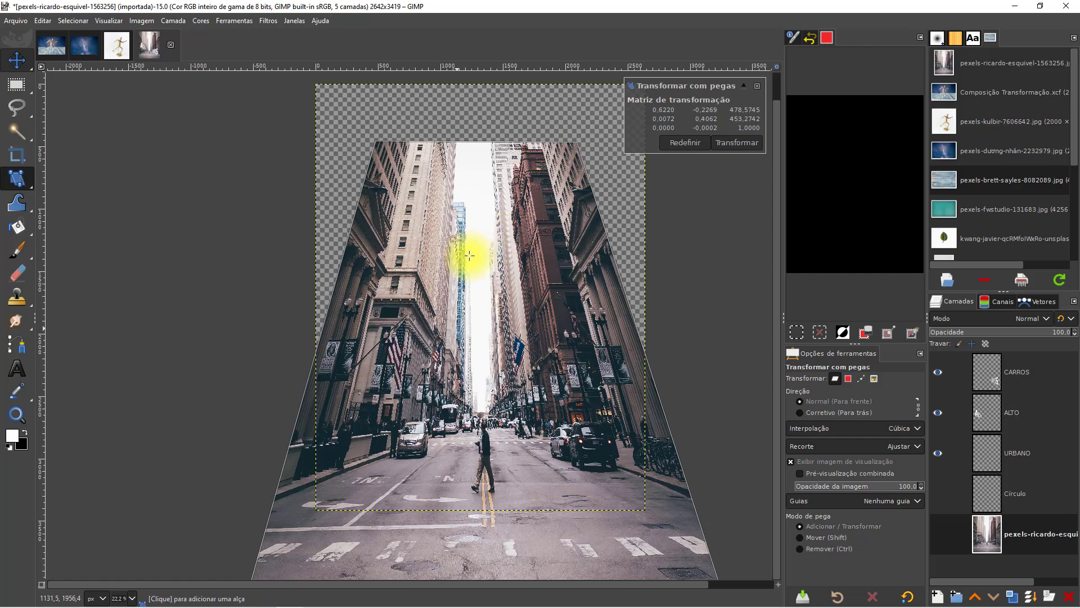
key("shift")
left_click_drag(461, 235, 492, 187)
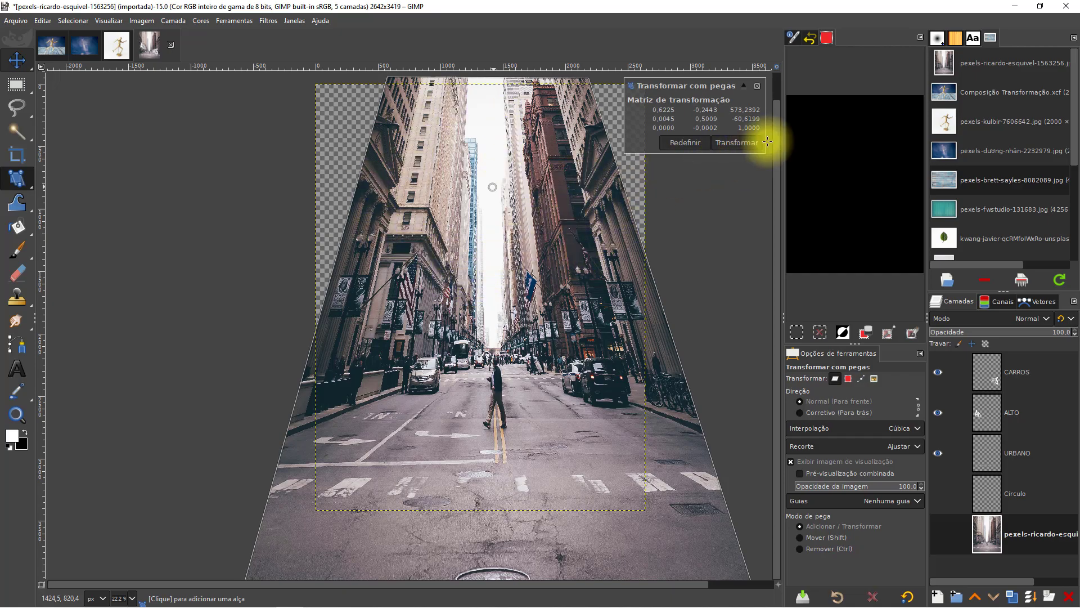
left_click(751, 140)
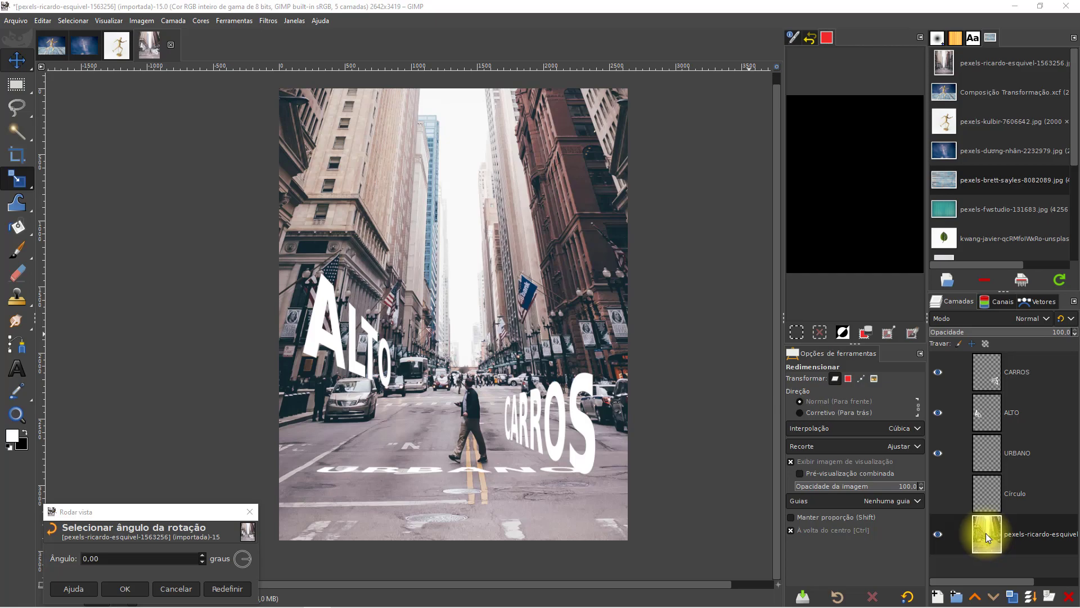
Add the original street photo as a layer over the transformed one and toggle its visibility to compare the two.
left_click(14, 24)
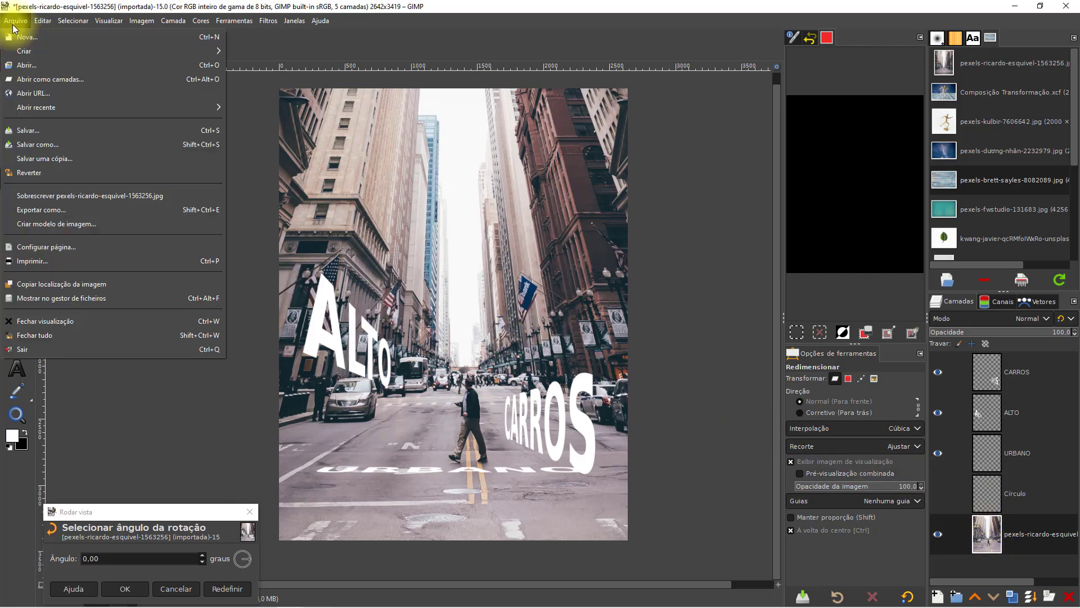
left_click(43, 79)
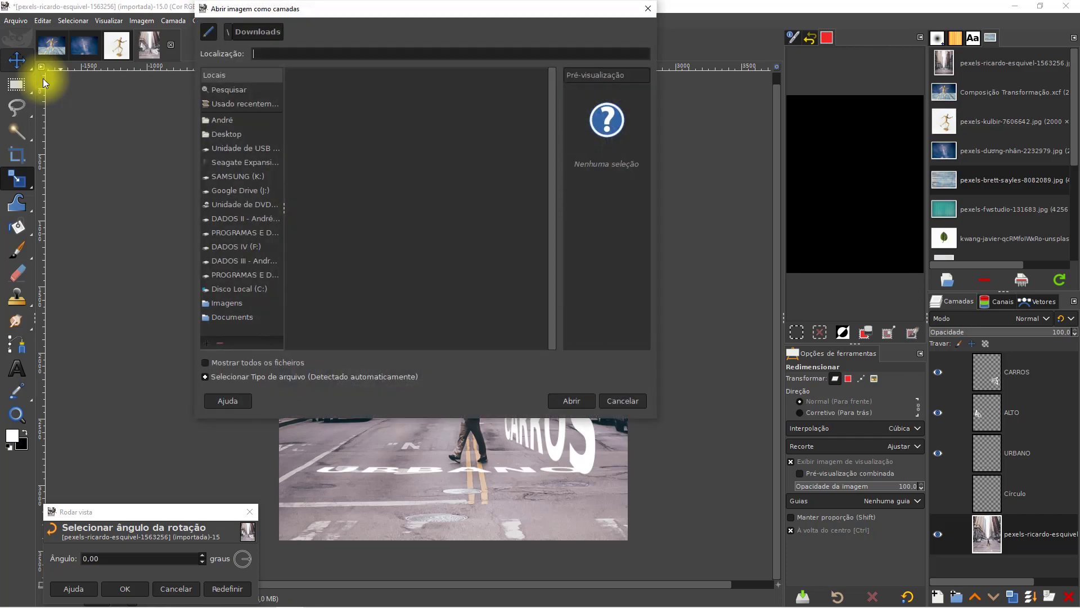
left_click(576, 401)
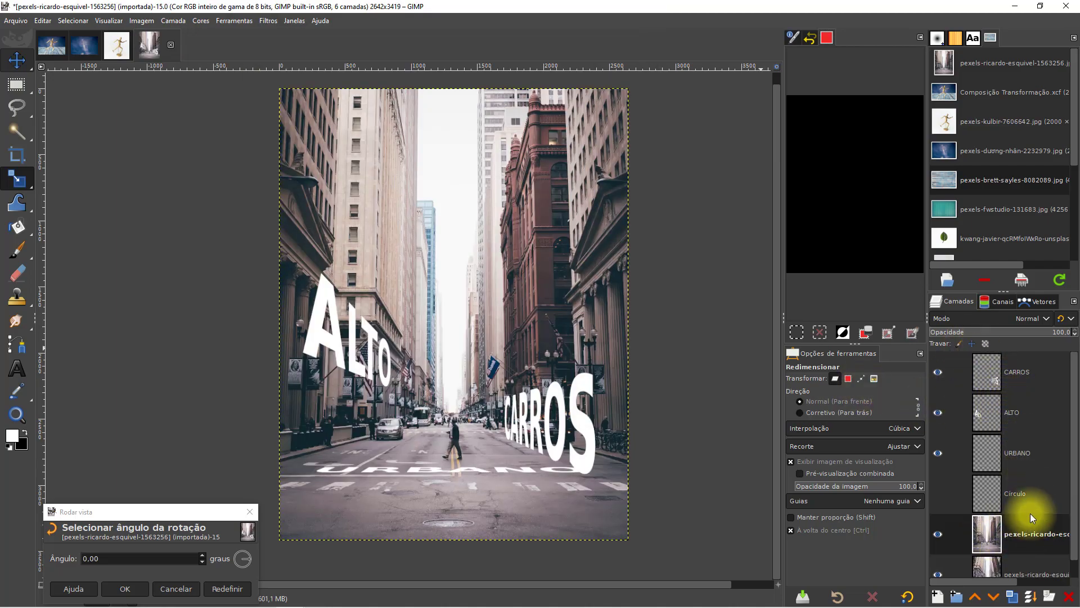
scroll(1031, 515, "down", 1)
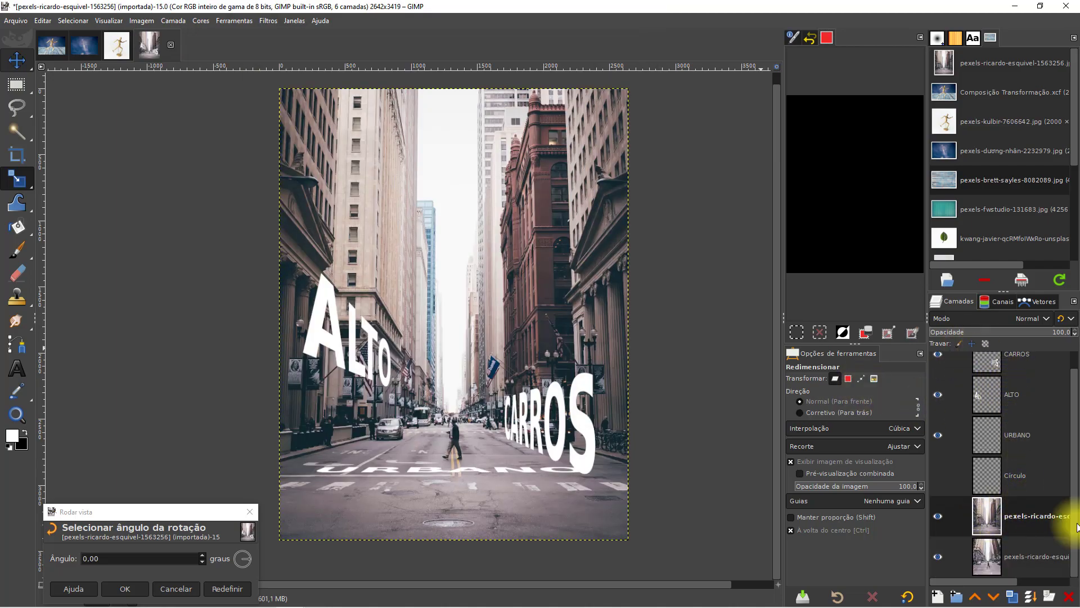
left_click(936, 516)
left_click(936, 516)
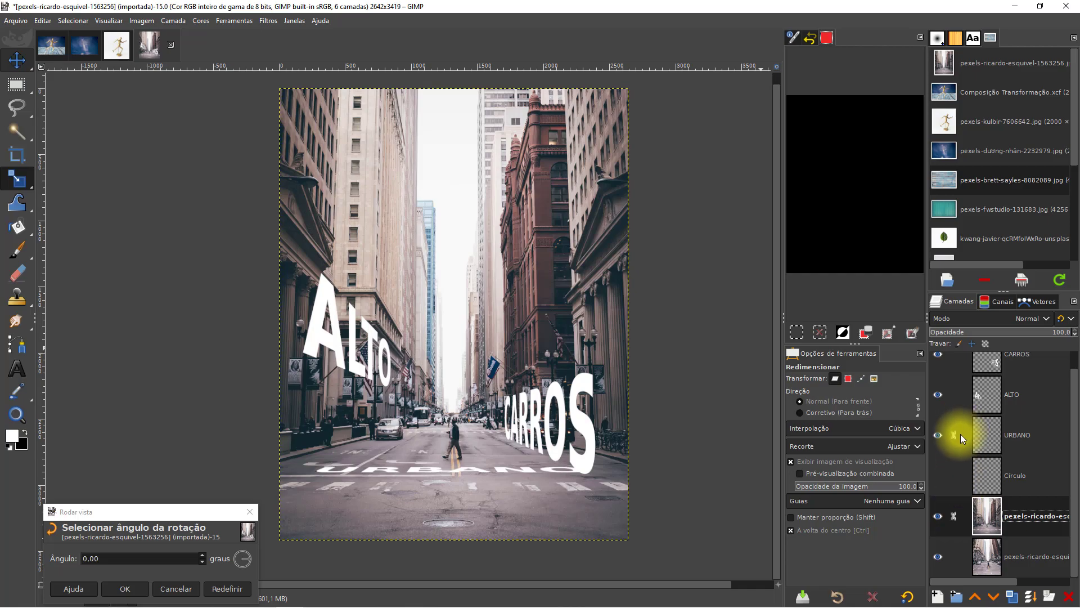
Link the upper photo, URBANO, ALTO and CARROS layers, and select the upper photo for Handle Transform.
left_click(963, 367)
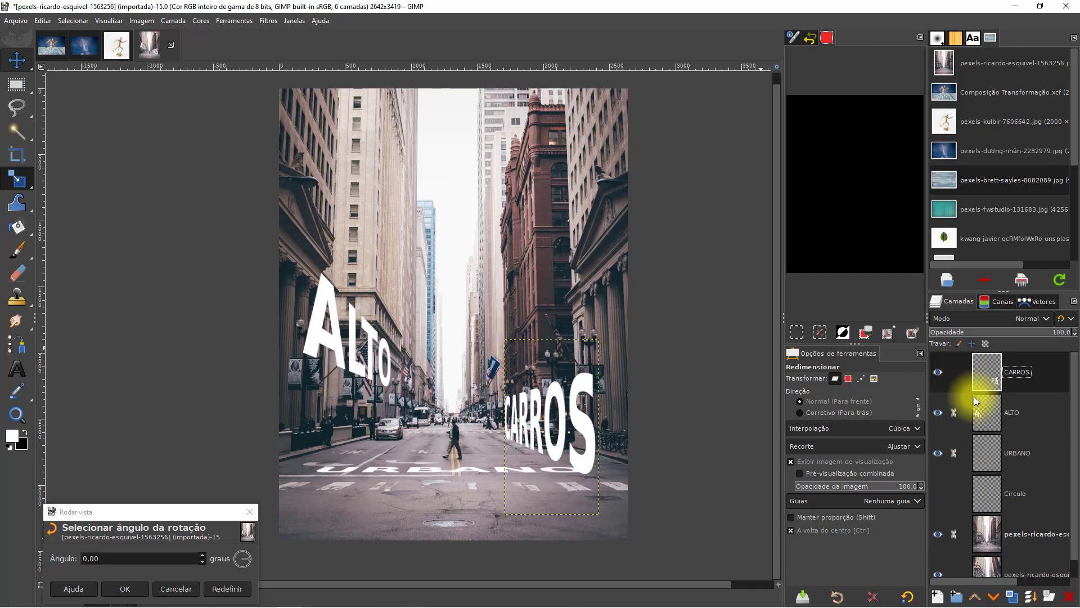
left_click(1025, 544)
key("shift+l")
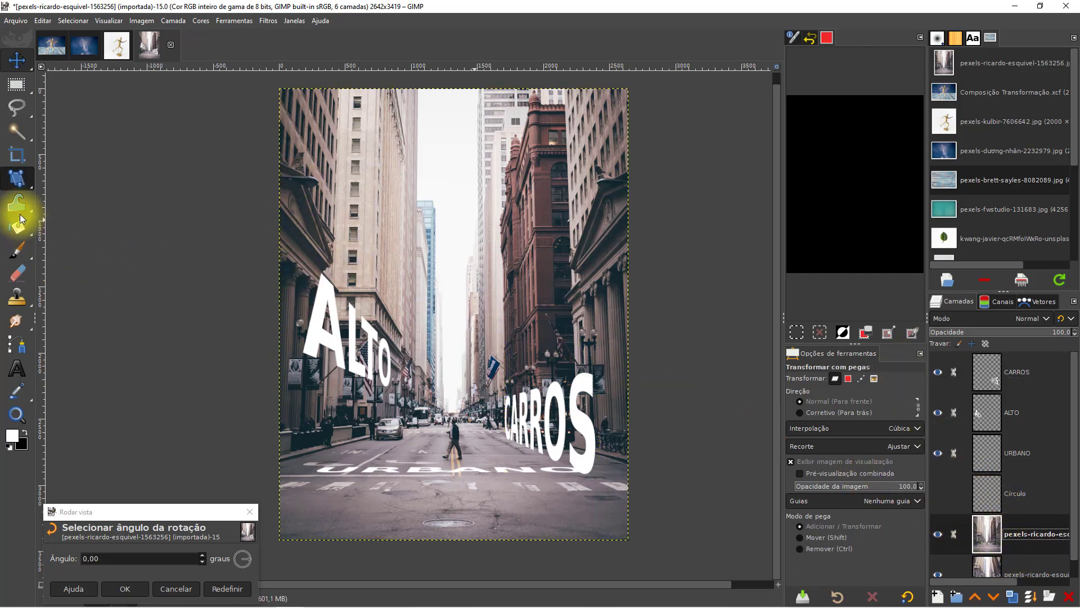
Try distorting the linked layers' perspective with four handles placed in a rectangle across the gap between the towers.
left_click(433, 255)
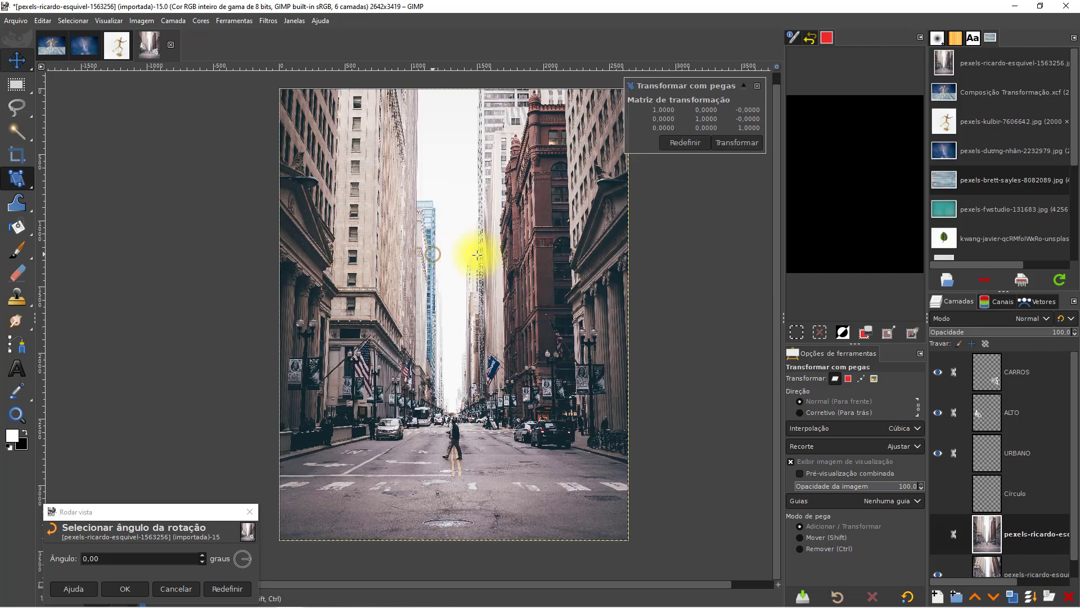
left_click(475, 254)
left_click(432, 318)
left_click(476, 318)
left_click_drag(475, 254, 438, 254)
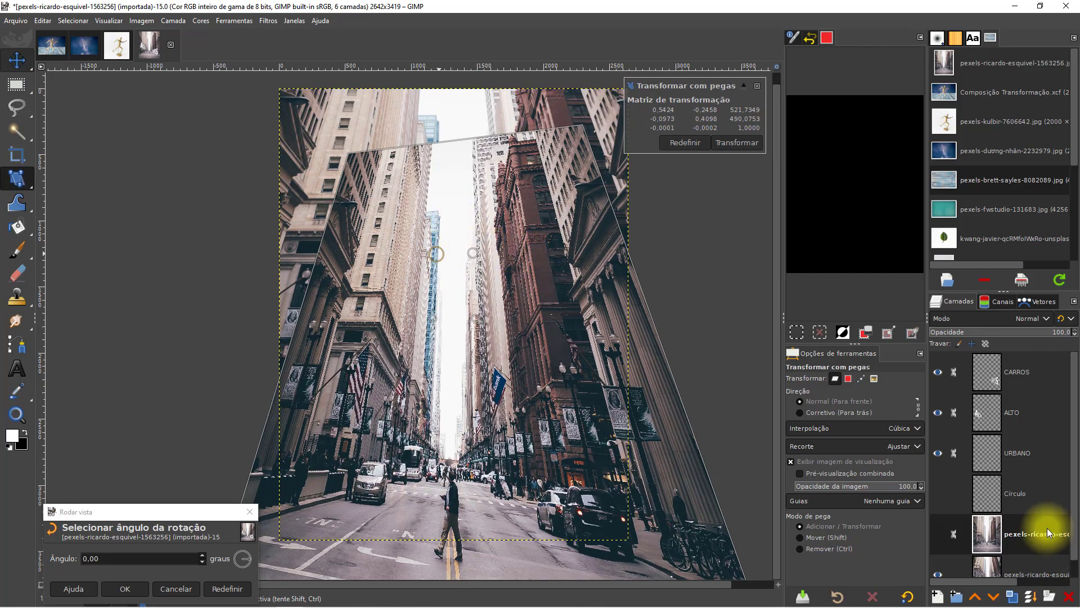
left_click(738, 143)
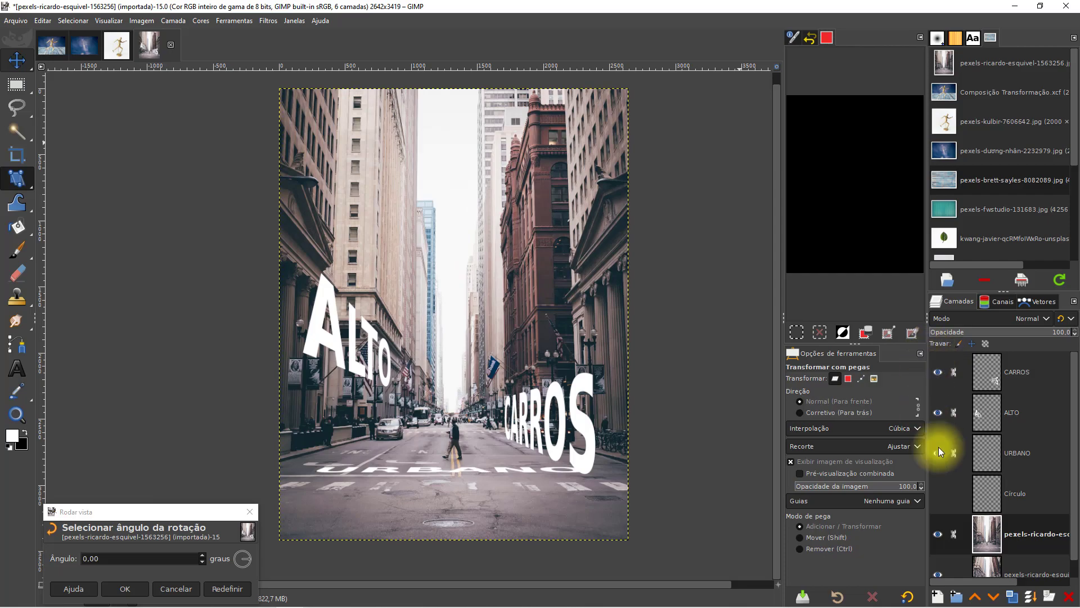
Enable the combined preview with linked items included, and test it by moving the upper-left handle to distort the photo.
scroll(1078, 487, "down", 1)
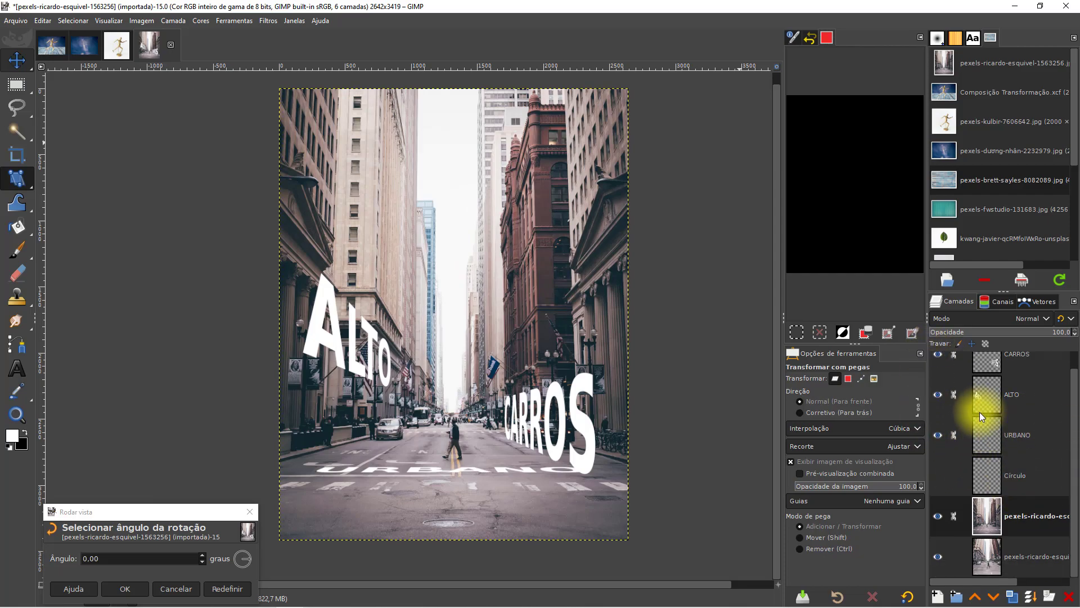
left_click(800, 473)
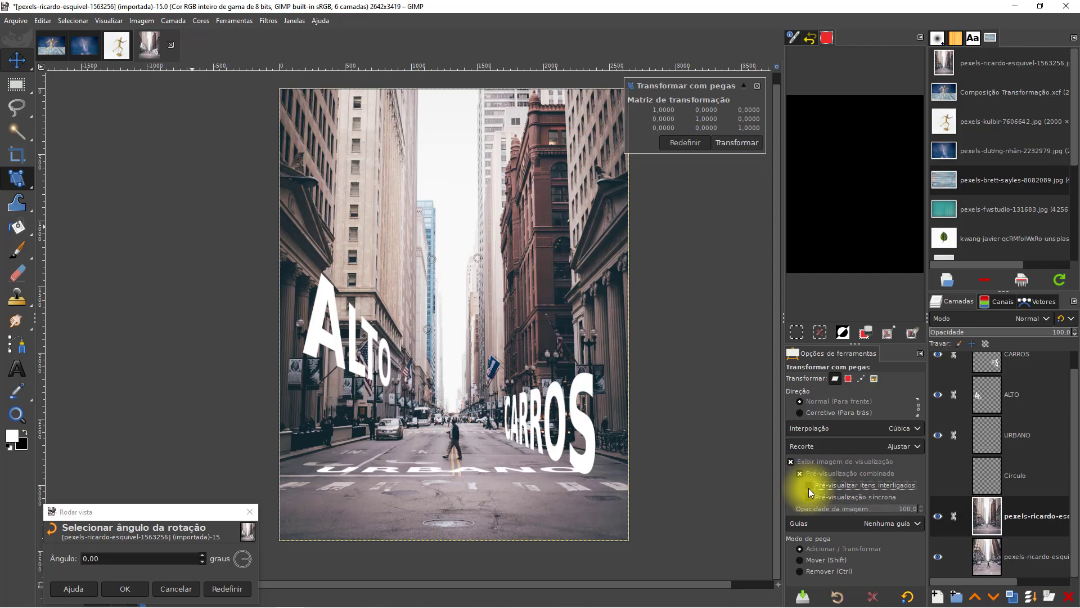
left_click(809, 485)
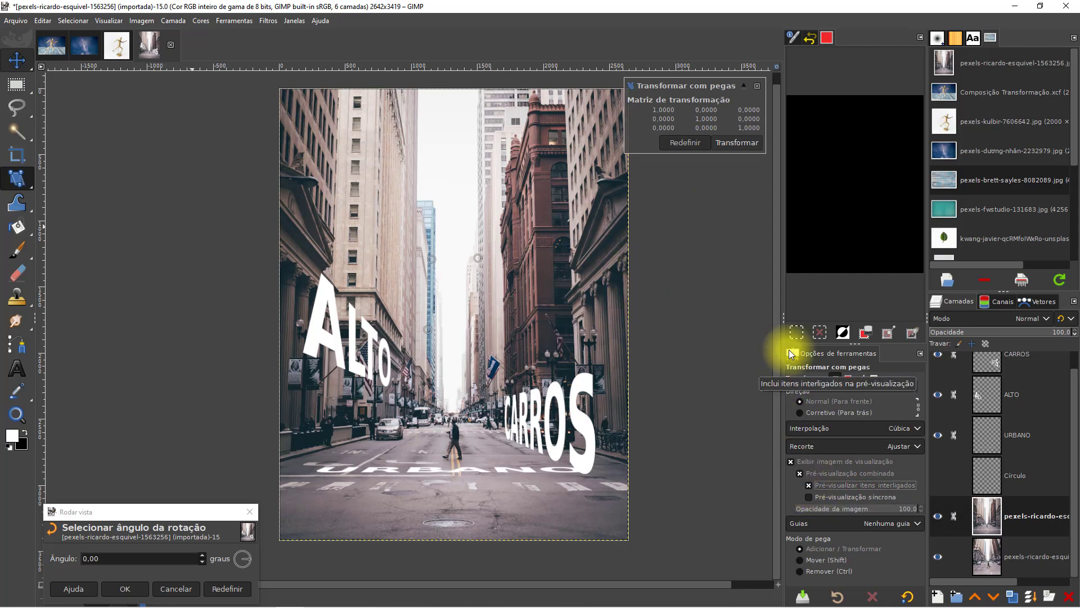
left_click_drag(431, 259, 484, 241)
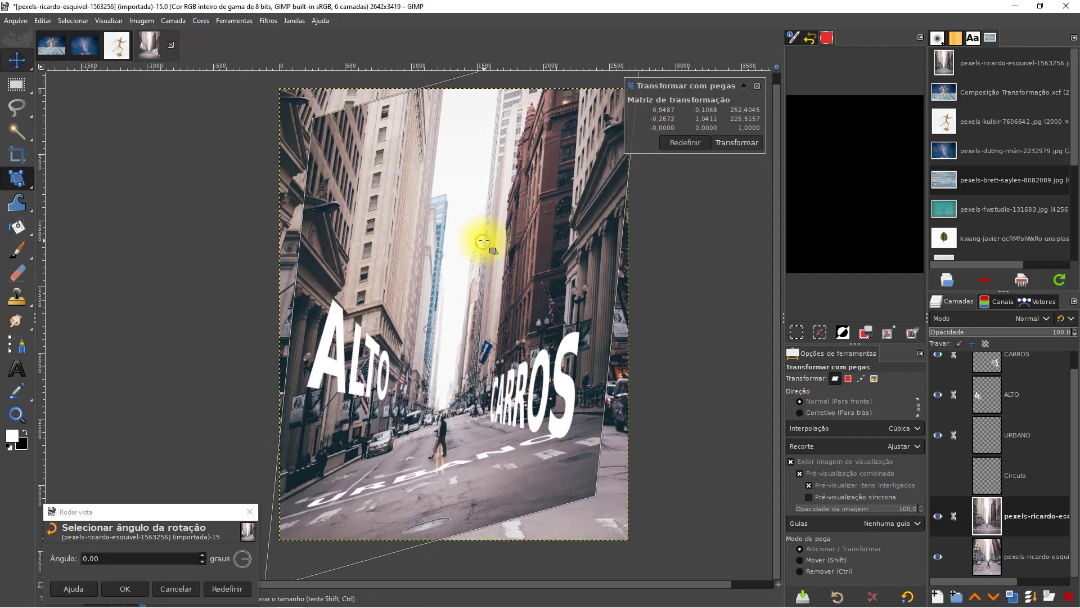
Try the synchronous preview while moving a handle, compare with the preview options turned off, and re-enable the combined preview.
left_click(809, 498)
mouse_move(481, 242)
left_mouse_down()
mouse_move(509, 270)
mouse_move(489, 273)
mouse_move(472, 249)
left_mouse_up()
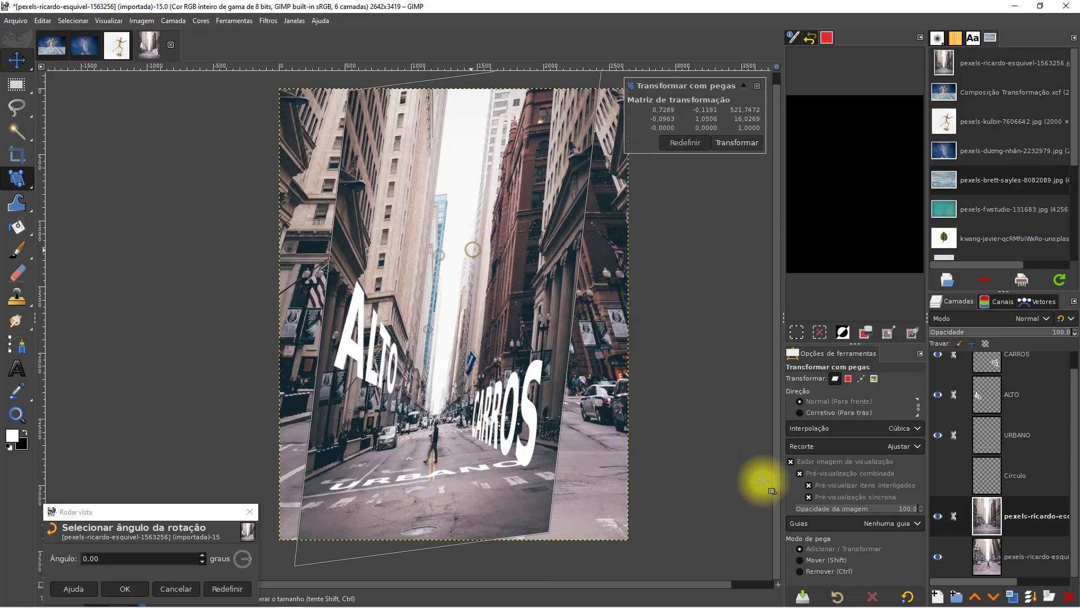
left_click(810, 497)
left_click(809, 485)
left_click(799, 474)
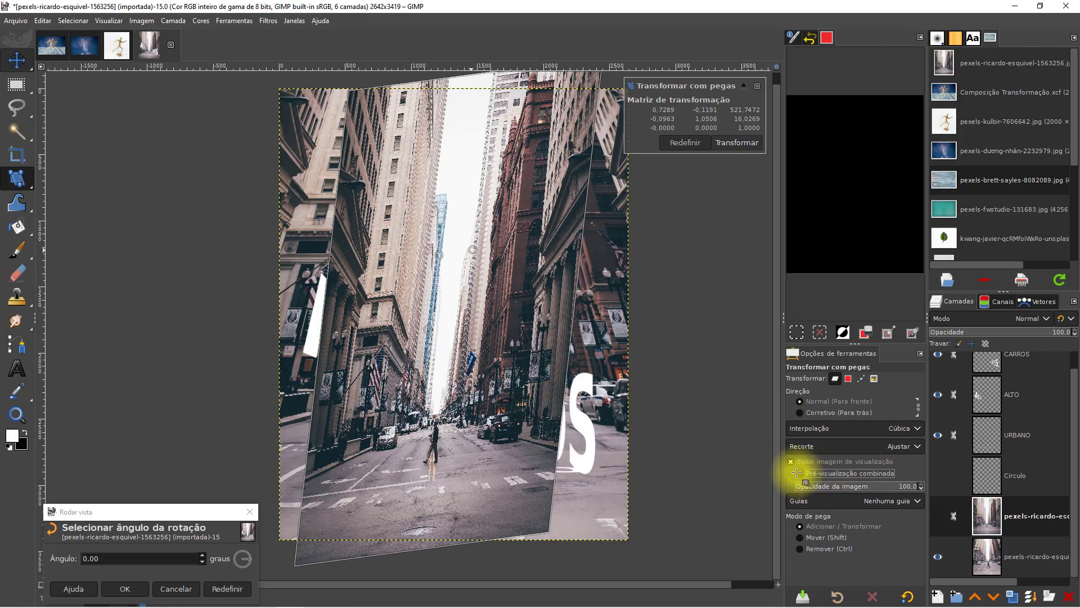
left_click(824, 471)
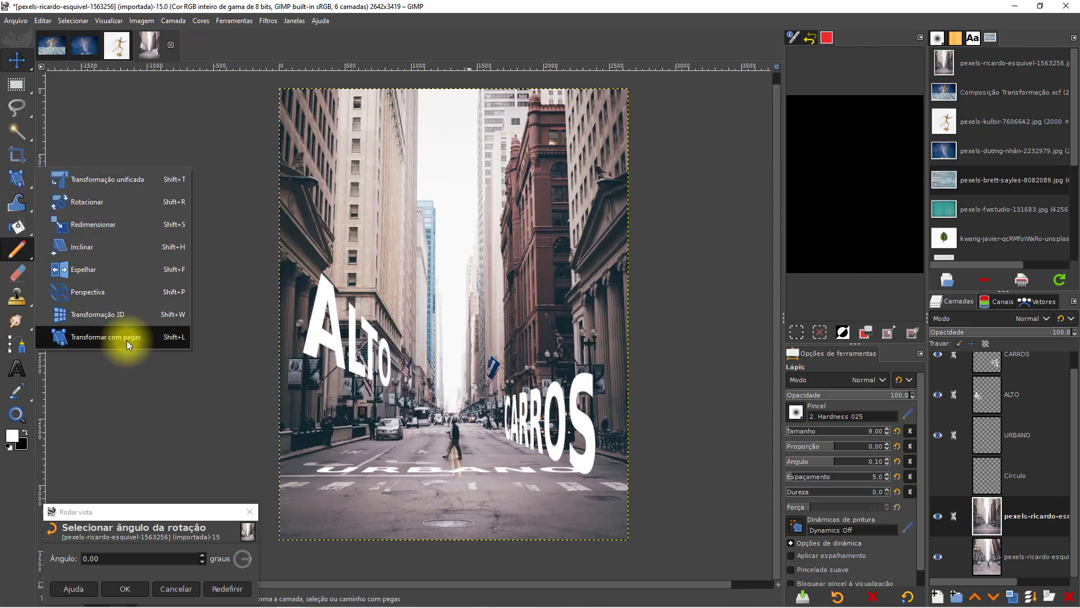
Place four handles across the gap between the towers, move the upper ones inward to distort the linked layers' perspective, and apply it.
left_click(126, 340)
left_click(428, 250)
left_click(478, 250)
left_click(477, 310)
left_click(432, 312)
left_click_drag(429, 249, 476, 250)
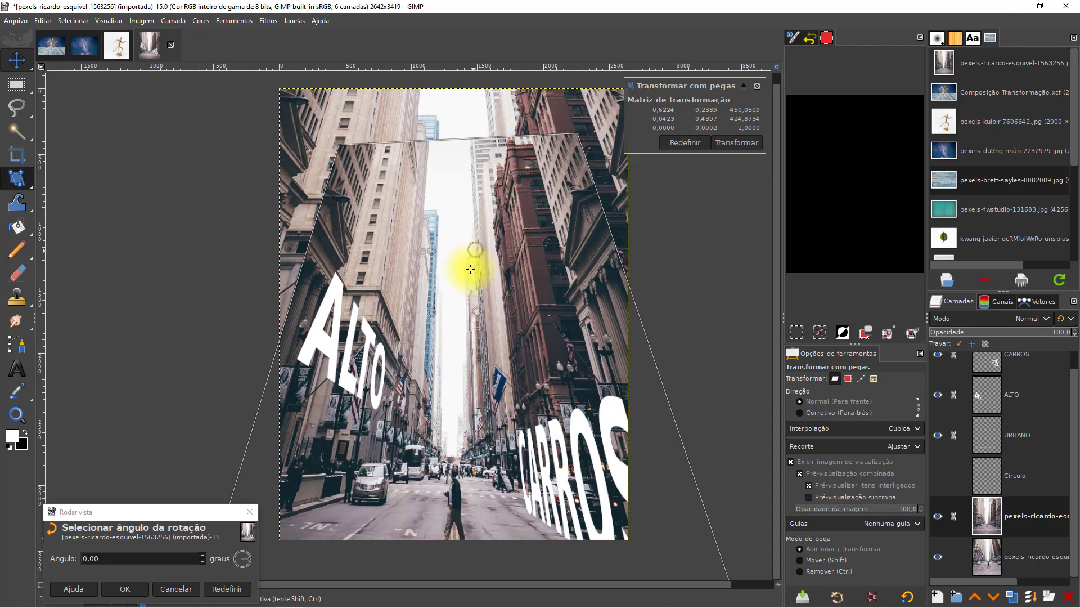
left_click(13, 65)
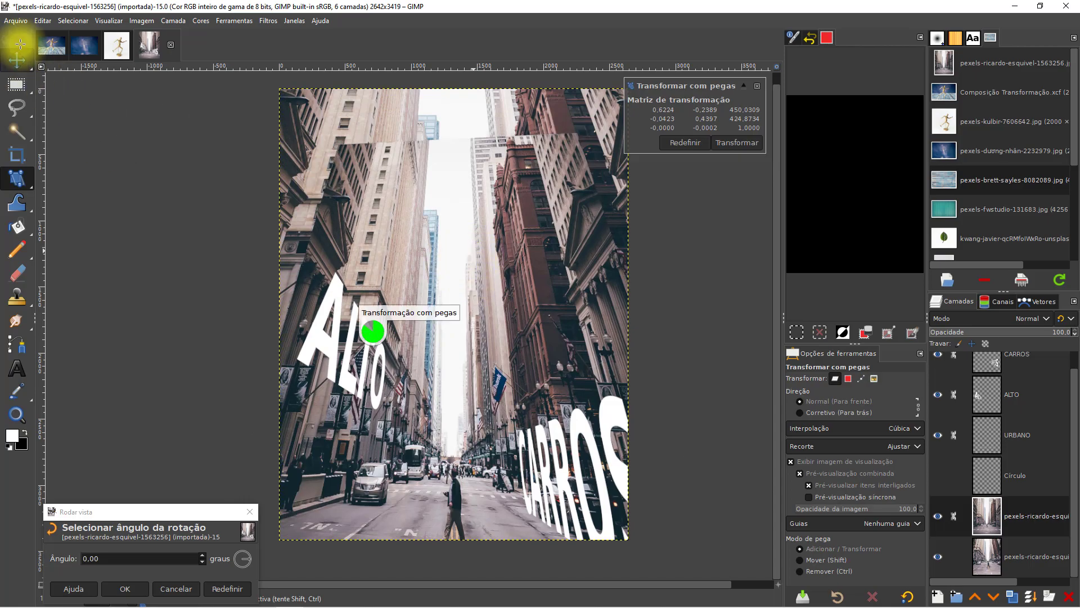
Hide the bottom photo layer and move the linked photo and words up to cover the canvas's upper edge.
left_click(938, 556)
left_click_drag(444, 306, 437, 233)
left_click_drag(460, 302, 454, 247)
key("Escape")
left_click(729, 328)
key("Escape")
mouse_move(17, 60)
left_click(99, 58)
key("ctrl+z")
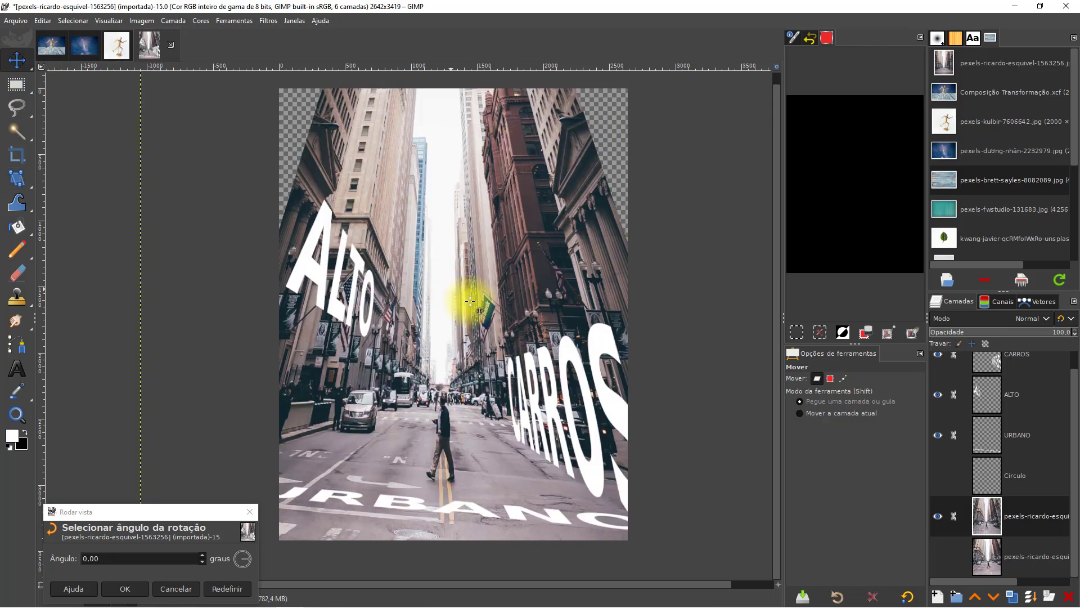
key("ctrl+z")
Enlarge and reposition the linked photo and words with Unified Transform so the photo fills the canvas's empty corners, and apply it.
mouse_move(18, 181)
left_click(85, 179)
scroll(501, 304, "down", 4)
scroll(502, 304, "up", 1)
left_click(478, 292)
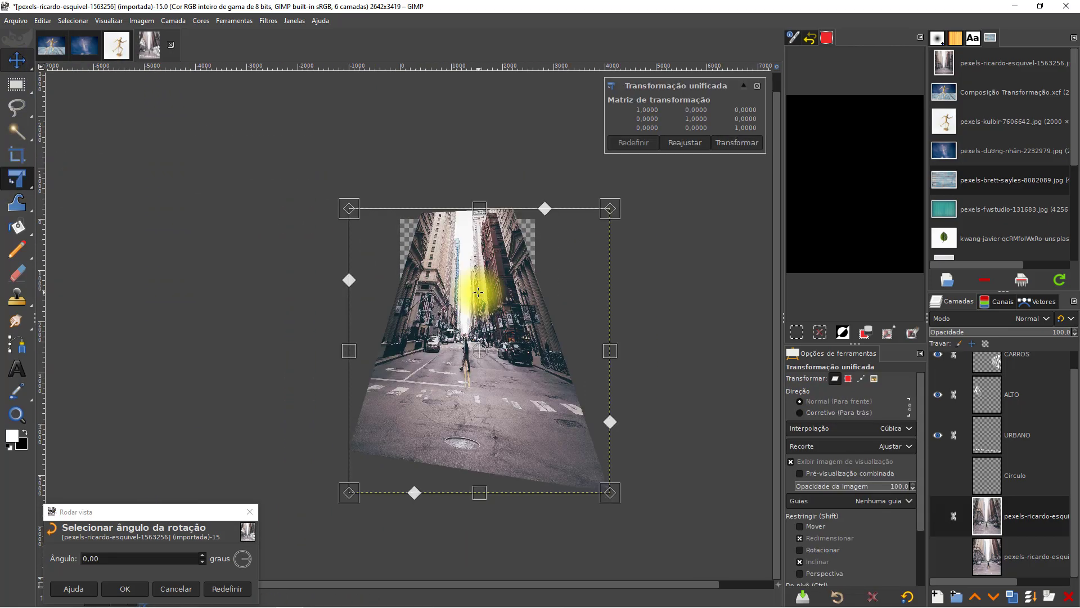
left_click_drag(640, 513, 647, 510)
left_click_drag(598, 198, 651, 183)
left_click_drag(340, 172, 309, 151)
left_click_drag(475, 256, 481, 283)
left_click_drag(308, 131, 308, 169)
key("Return")
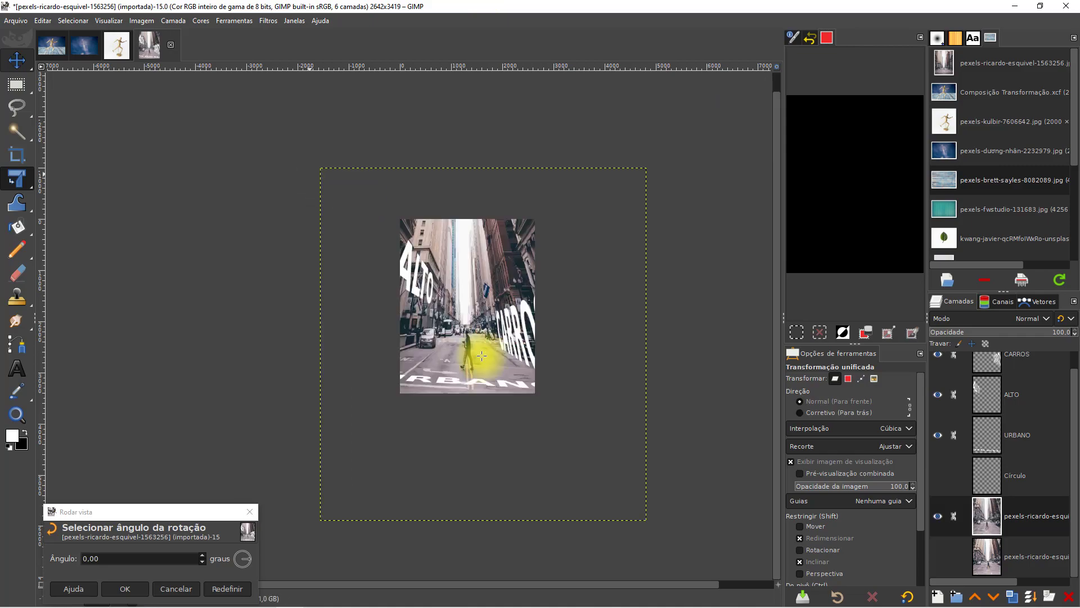
Toggle the visibility of the two photo layers to compare their perspectives.
scroll(470, 349, "up", 3)
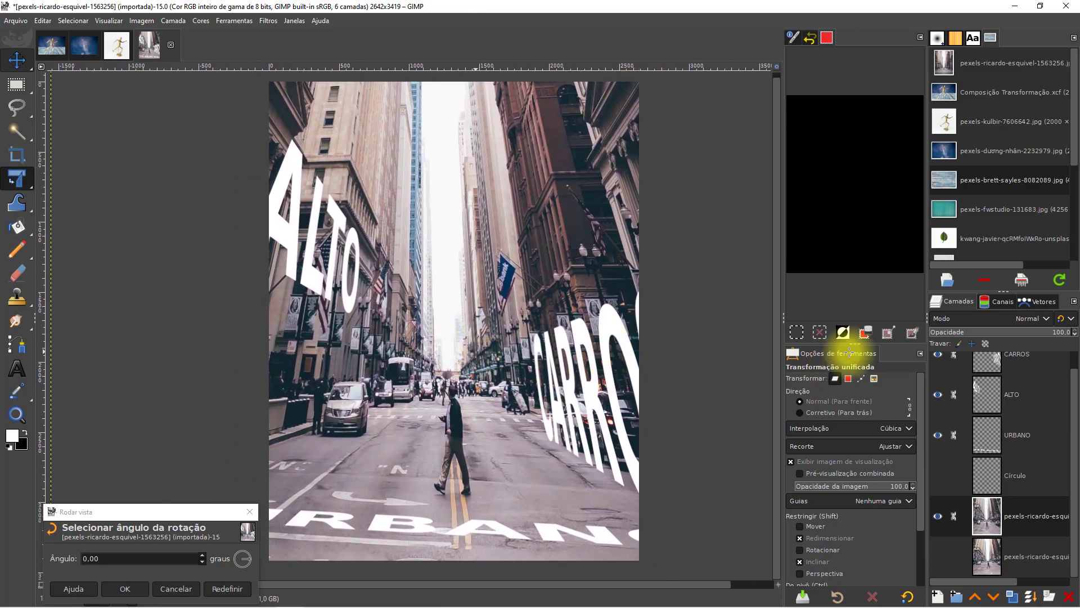
left_click(939, 515)
left_click(939, 516)
left_click(939, 516)
left_click(940, 556)
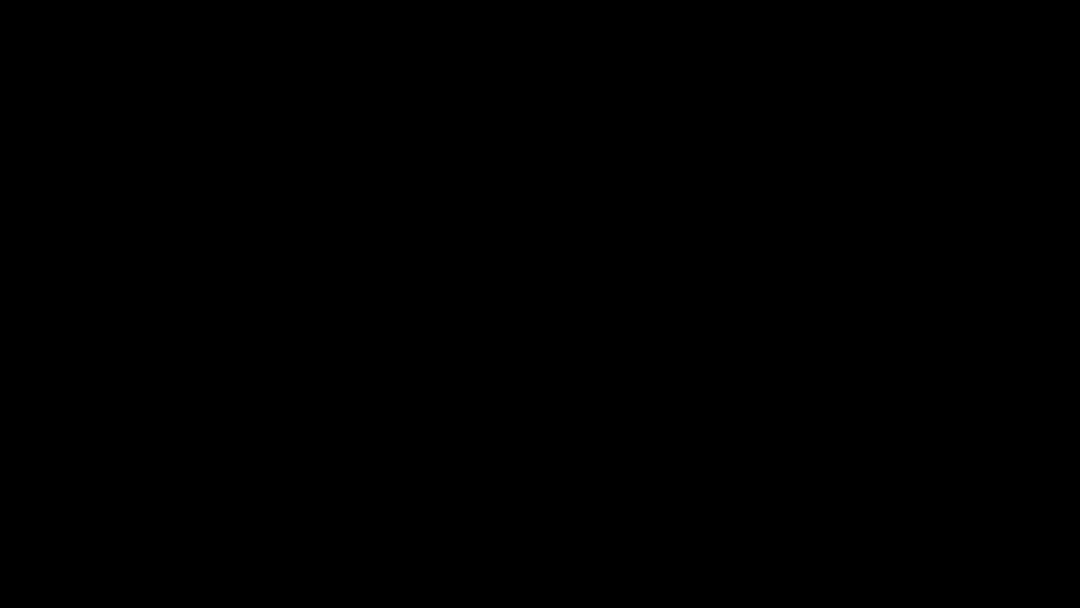